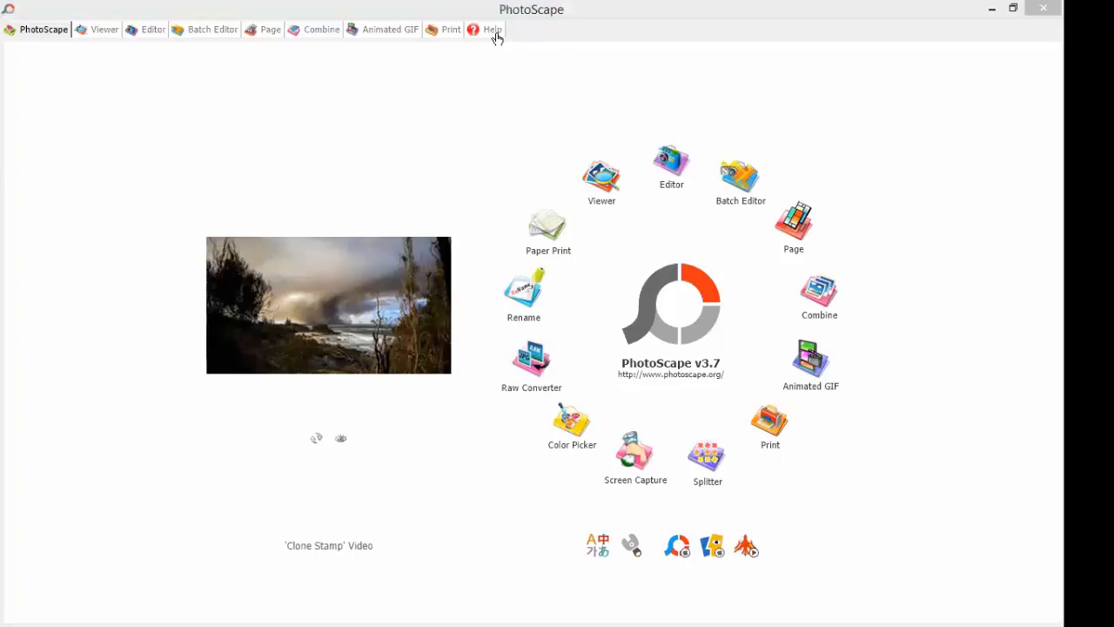
# Step: Browse the folder tree in the Viewer and show the photos in the Project Photos folder
pyautogui.click(98, 36)
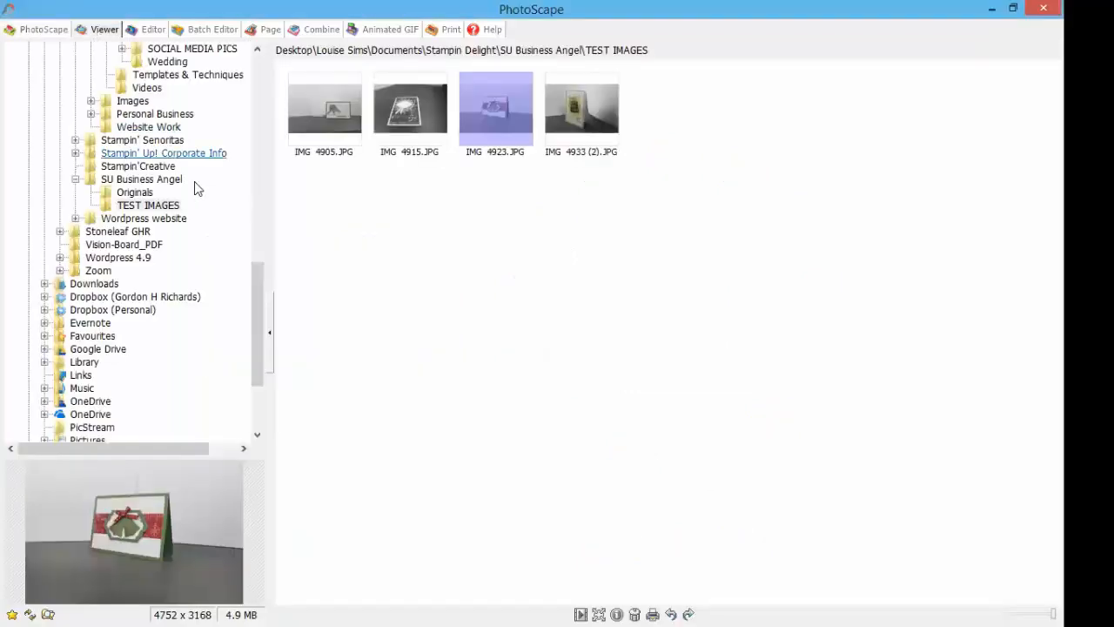
pyautogui.moveTo(253, 325); pyautogui.dragTo(260, 87)
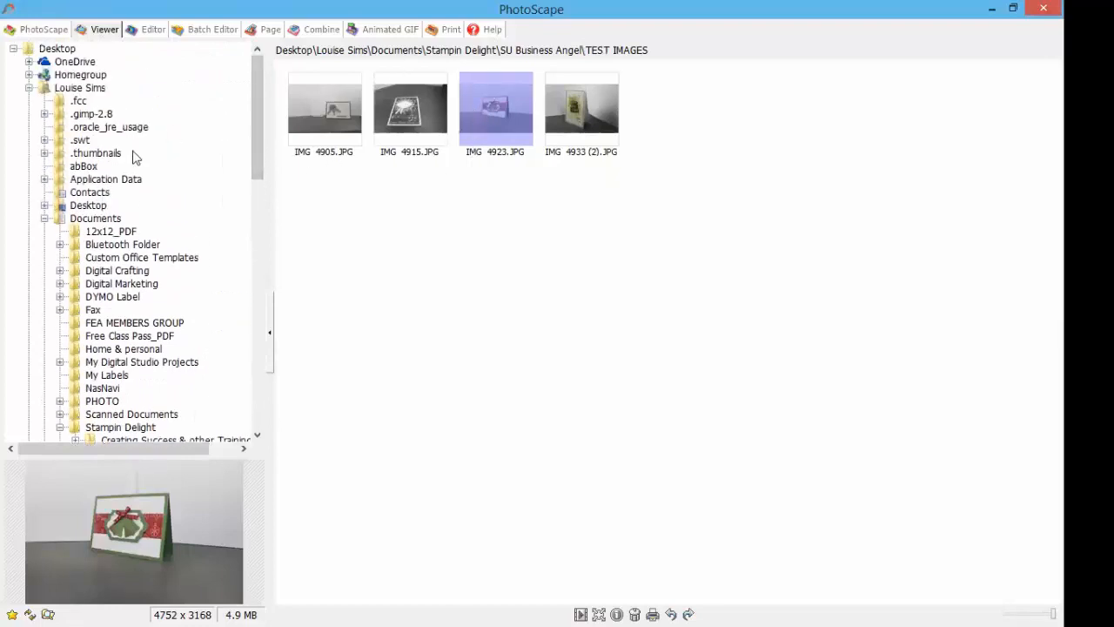
pyautogui.moveTo(256, 113); pyautogui.dragTo(231, 276)
pyautogui.click(132, 340)
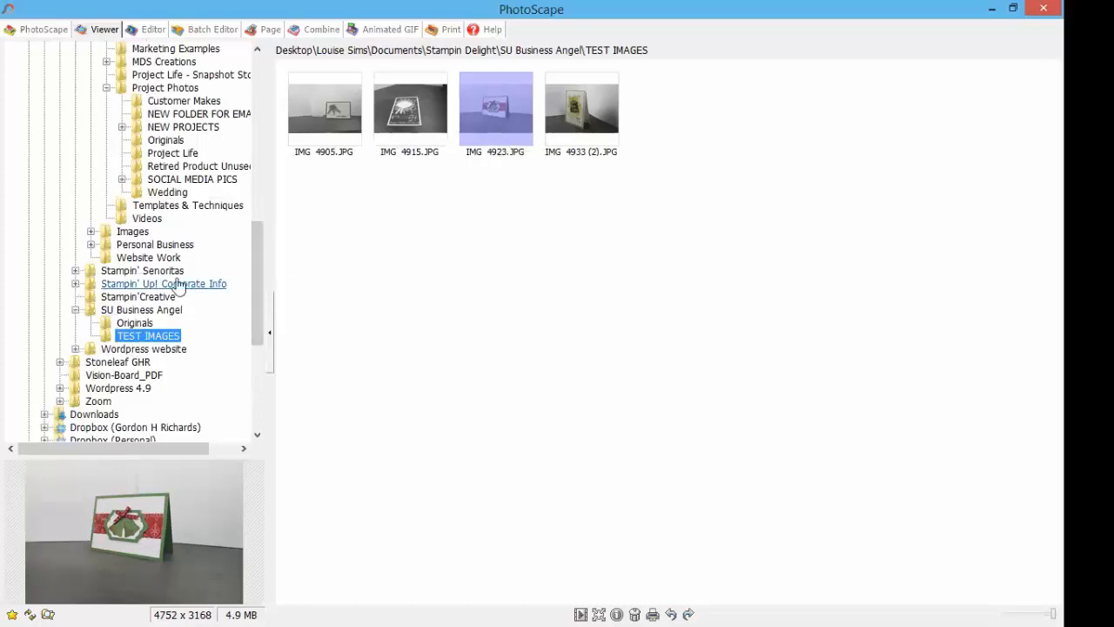
pyautogui.moveTo(258, 279); pyautogui.dragTo(254, 227)
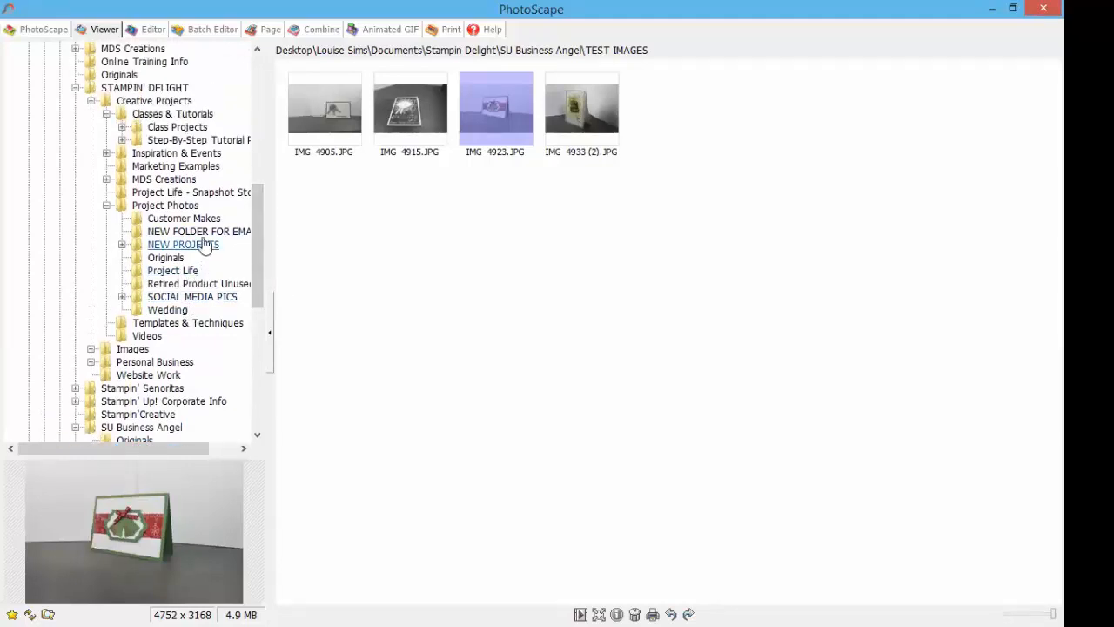
pyautogui.click(186, 207)
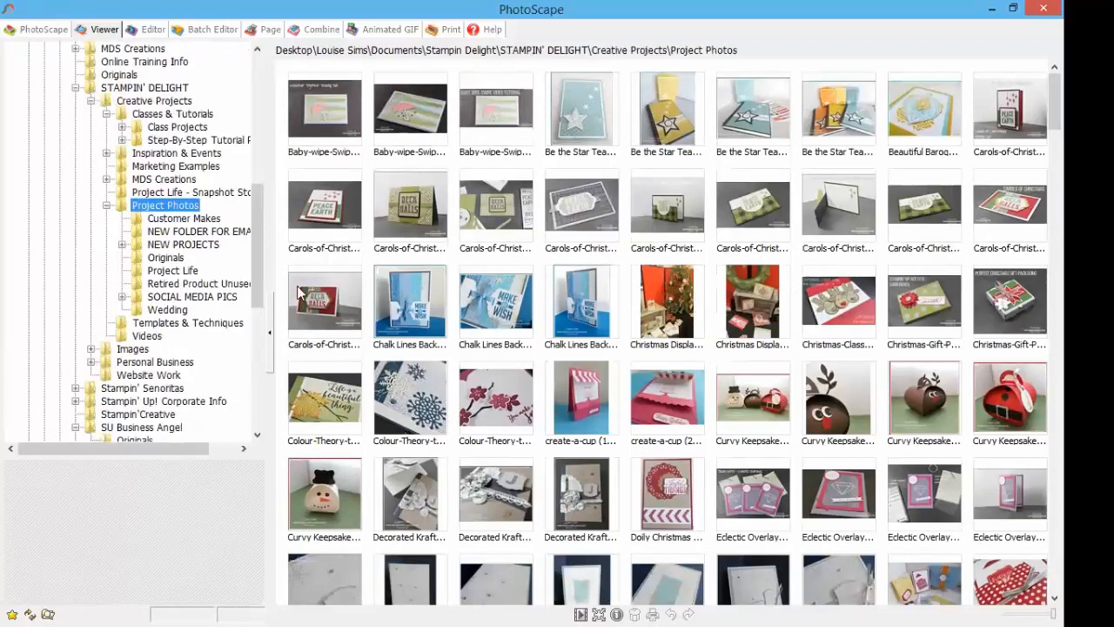
# Step: Show the TEST IMAGES folder under SU Business Angel and open IMG_4905.JPG in the Editor
pyautogui.moveTo(259, 237); pyautogui.dragTo(259, 308)
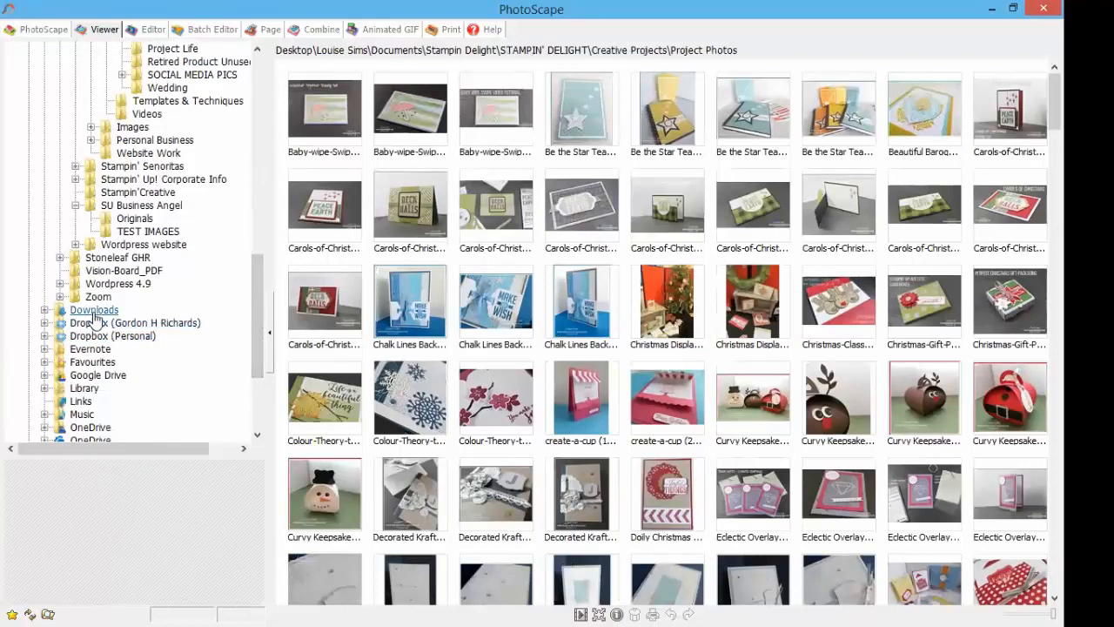
pyautogui.click(148, 233)
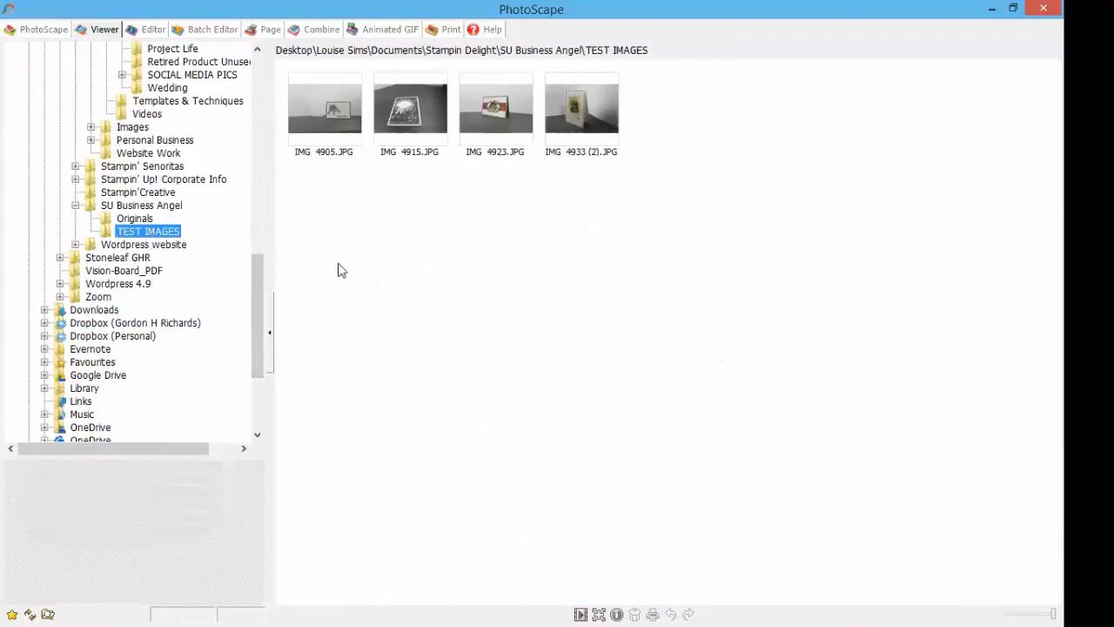
pyautogui.click(142, 32)
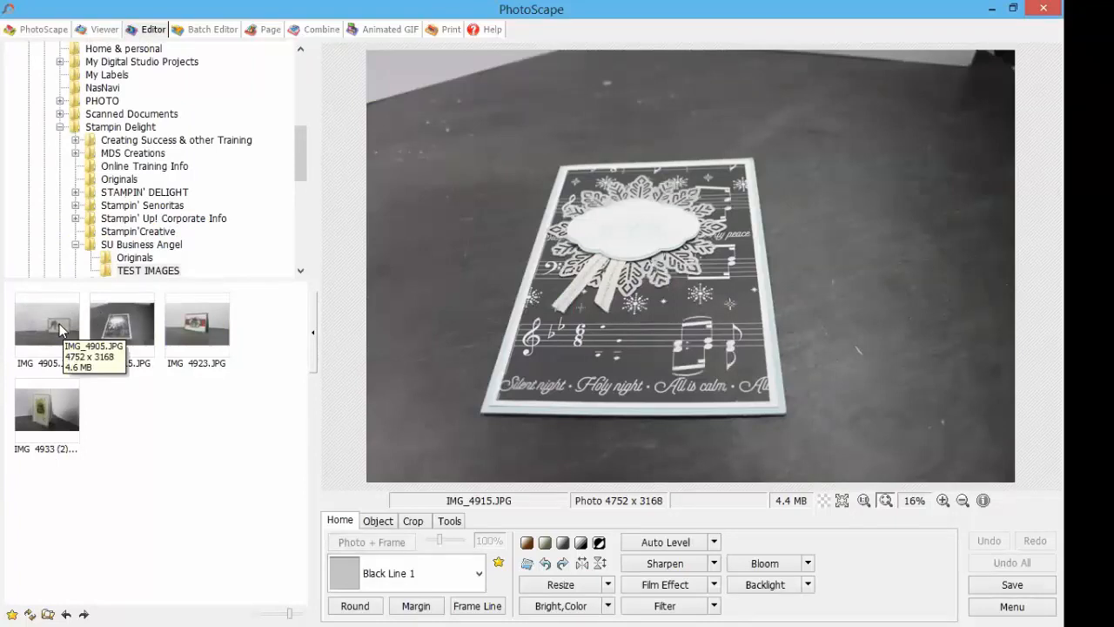
pyautogui.click(59, 329)
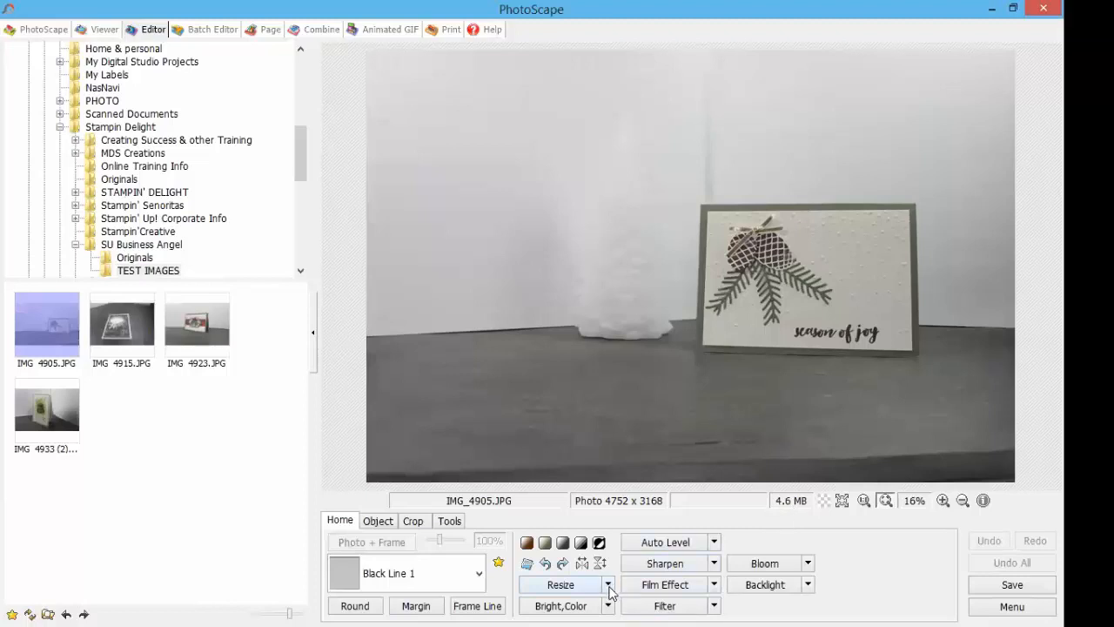
# Step: Resize the photo to a width of 1000 pixels while preserving the aspect ratio
pyautogui.click(563, 593)
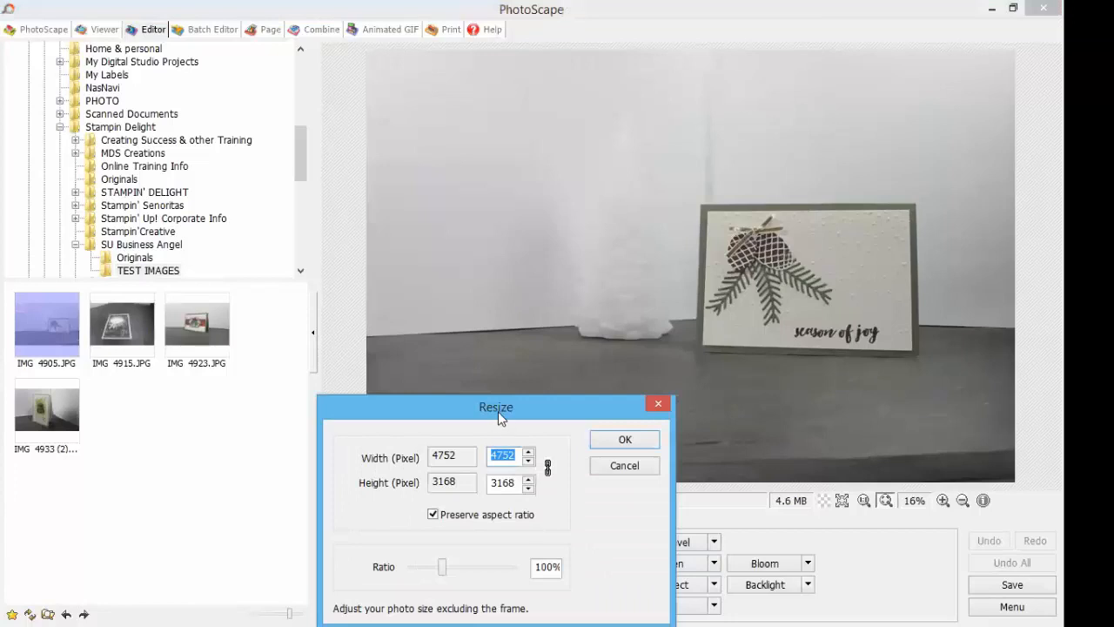
pyautogui.moveTo(500, 419); pyautogui.dragTo(386, 259)
pyautogui.write('1000')
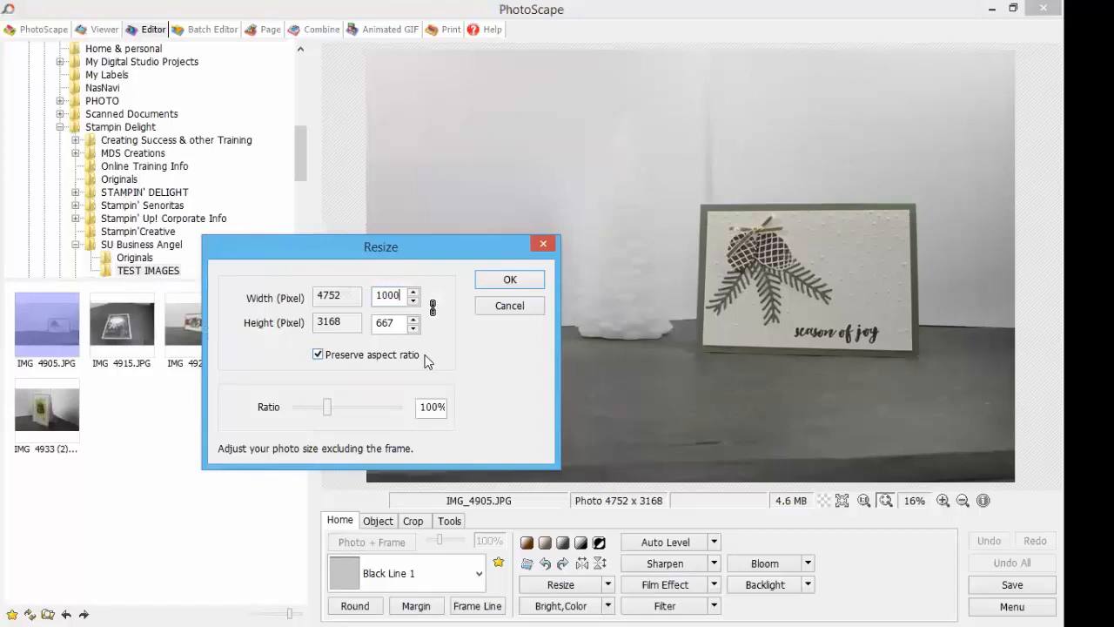
pyautogui.click(490, 279)
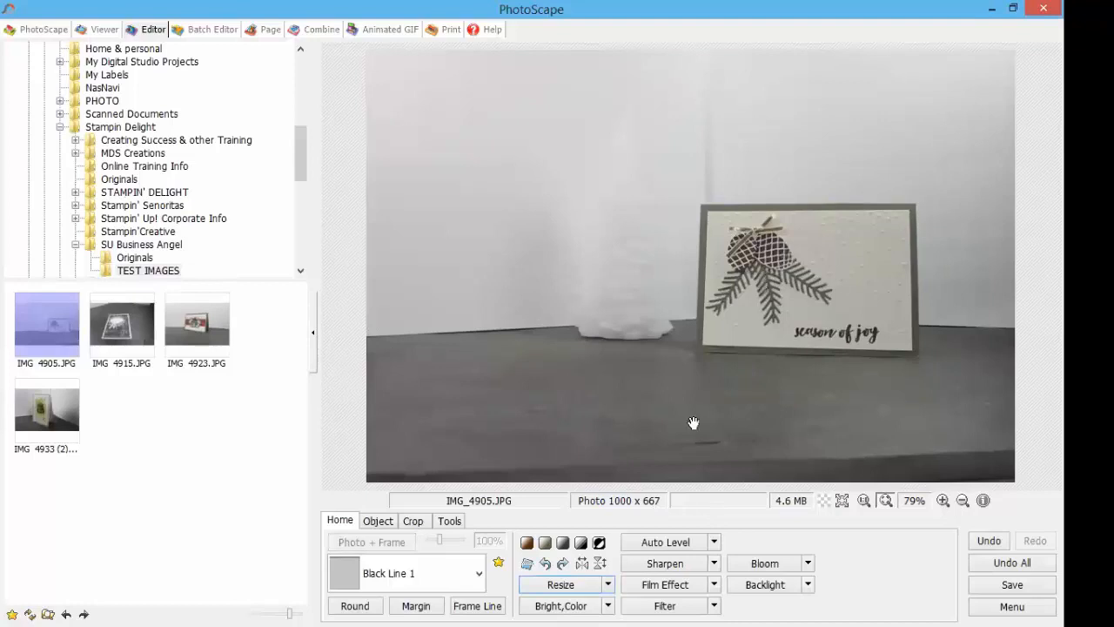
# Step: Reduce the photo's longer length to 800 px using the preset resize options
pyautogui.click(609, 585)
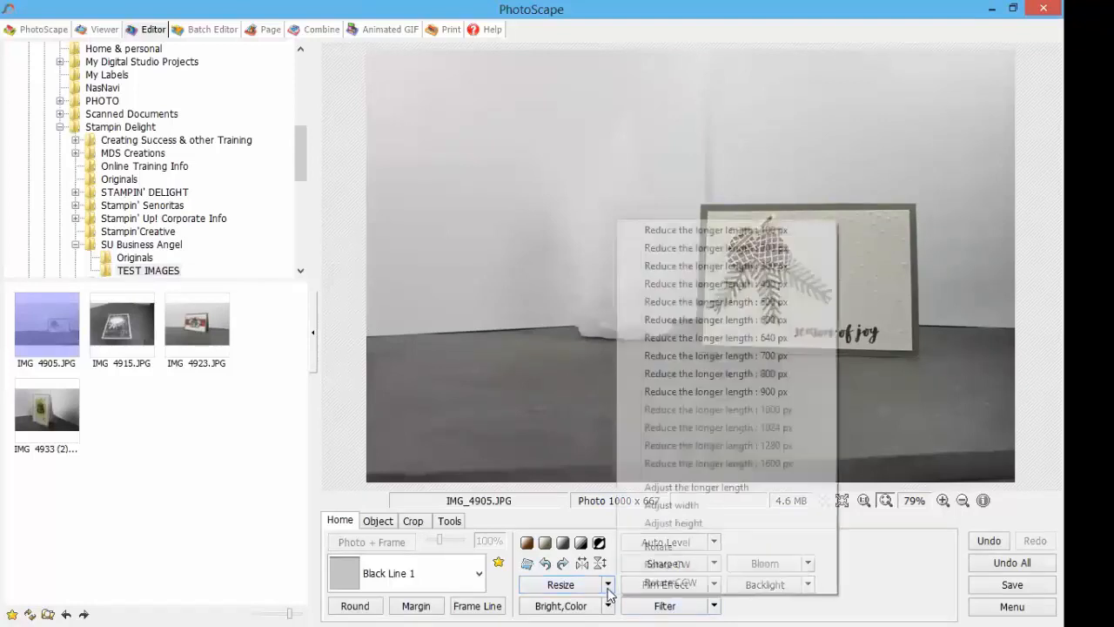
pyautogui.click(752, 373)
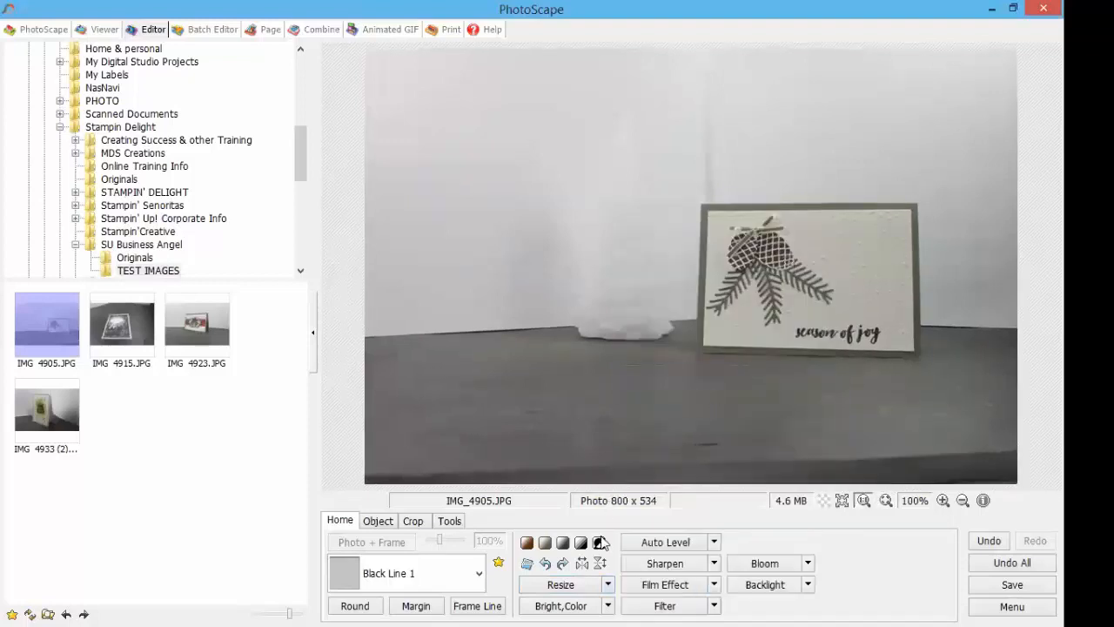
pyautogui.click(607, 584)
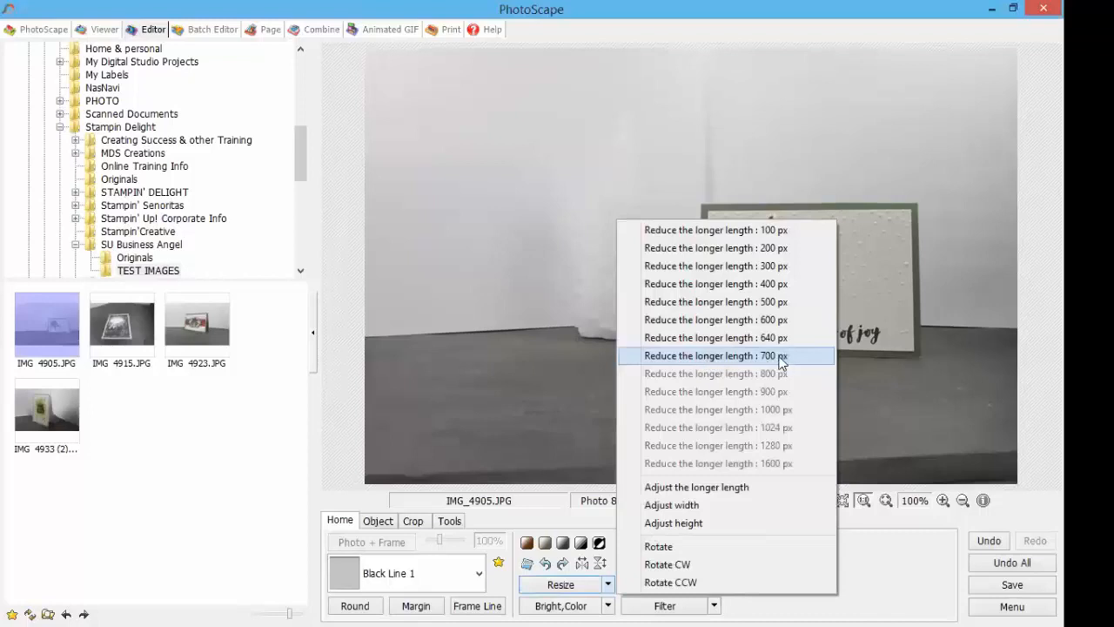
pyautogui.click(567, 445)
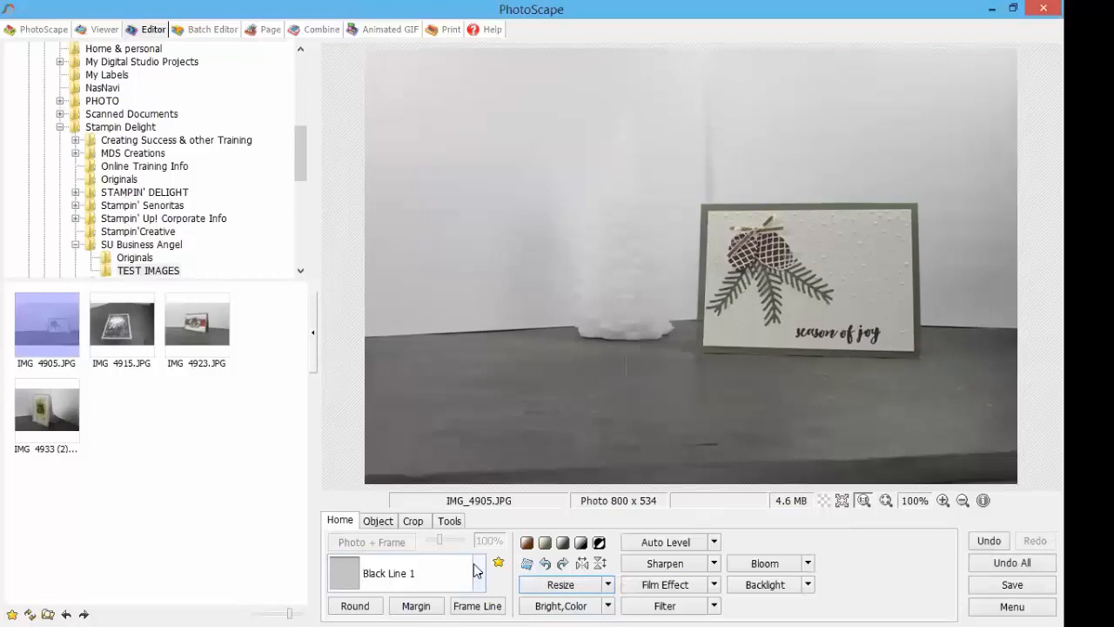
# Step: Try levelling the photo by 0.85 degrees and discard the rotation
pyautogui.click(527, 565)
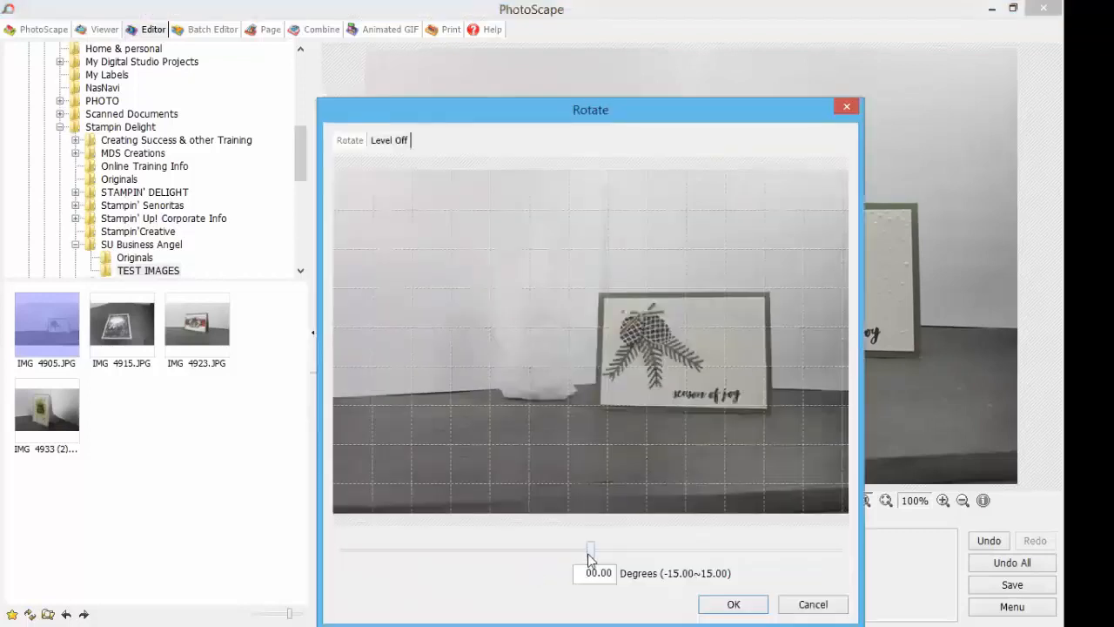
pyautogui.moveTo(590, 558)
pyautogui.mouseDown()
pyautogui.moveTo(627, 557)
pyautogui.moveTo(655, 574)
pyautogui.moveTo(619, 557)
pyautogui.moveTo(551, 552)
pyautogui.moveTo(632, 549)
pyautogui.moveTo(567, 545)
pyautogui.moveTo(601, 543)
pyautogui.mouseUp()
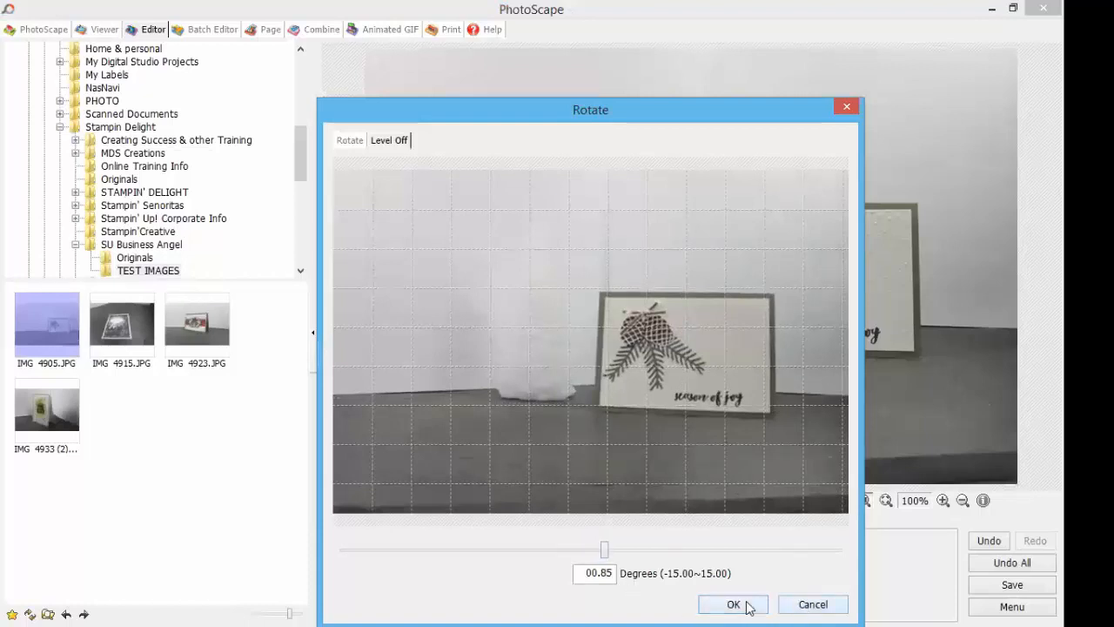
pyautogui.click(809, 605)
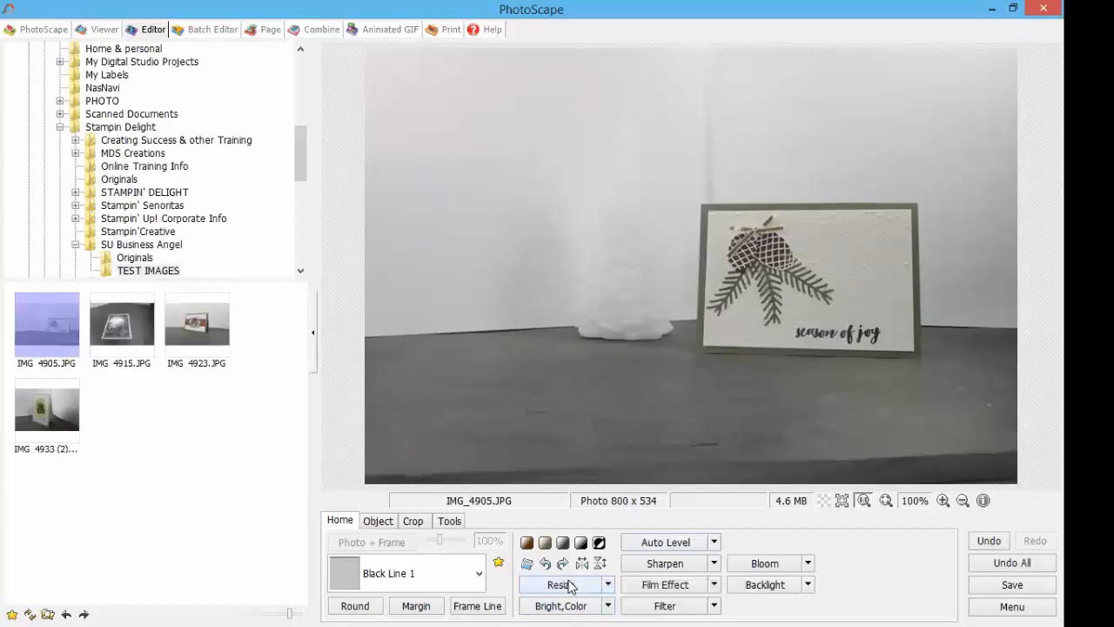
# Step: Crop the photo freely to about 668 × 446 px around the card and candle, and undo the crop
pyautogui.click(414, 524)
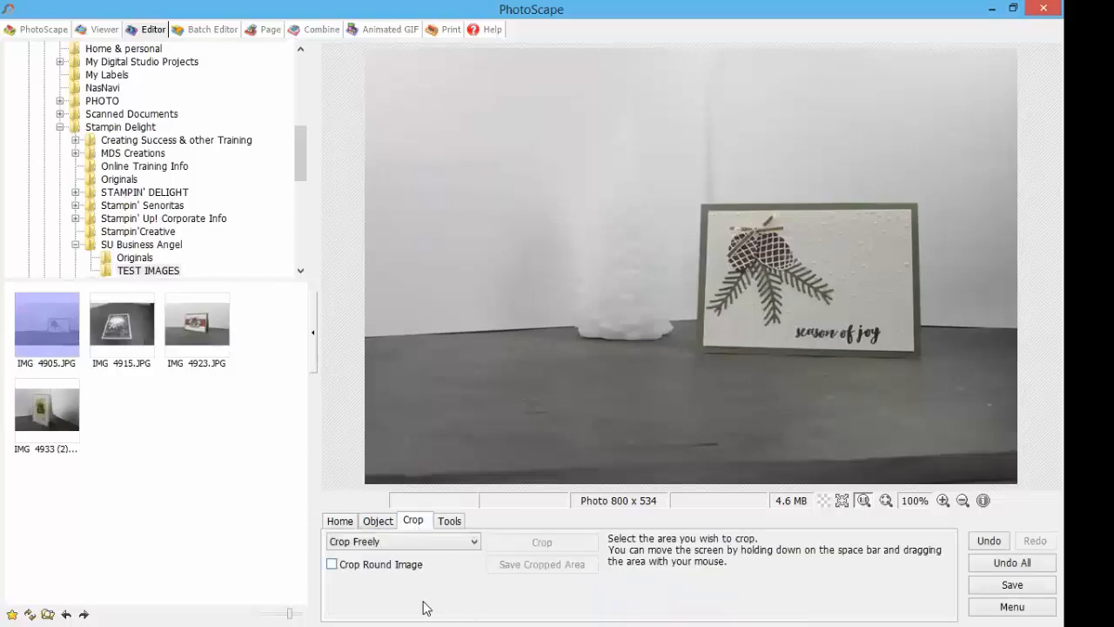
pyautogui.moveTo(455, 74); pyautogui.dragTo(1003, 443)
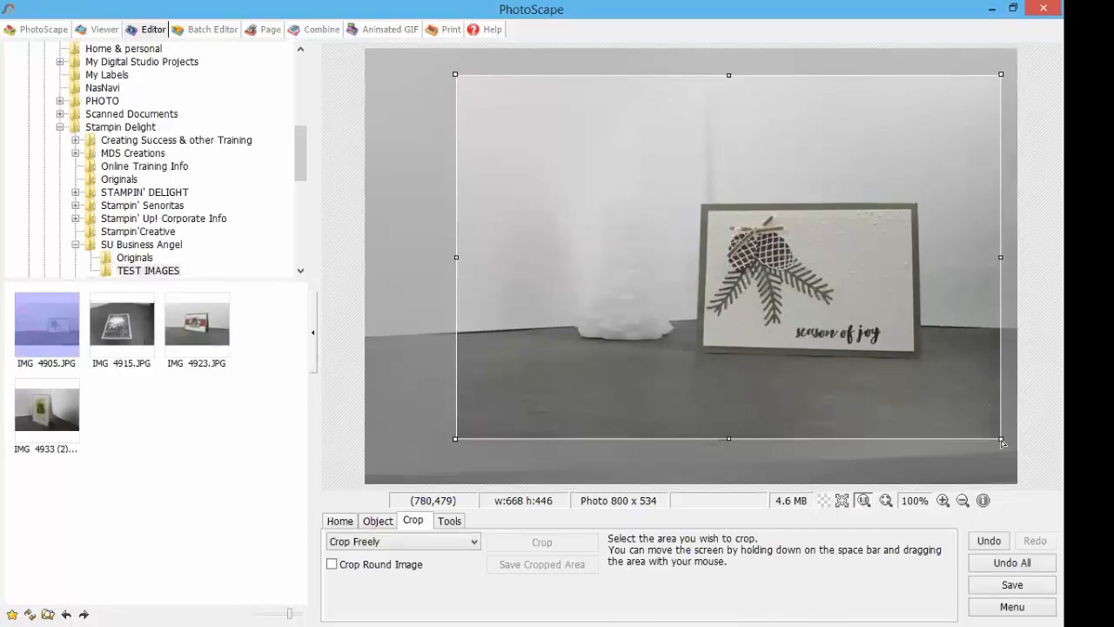
pyautogui.moveTo(1003, 443); pyautogui.dragTo(1002, 443)
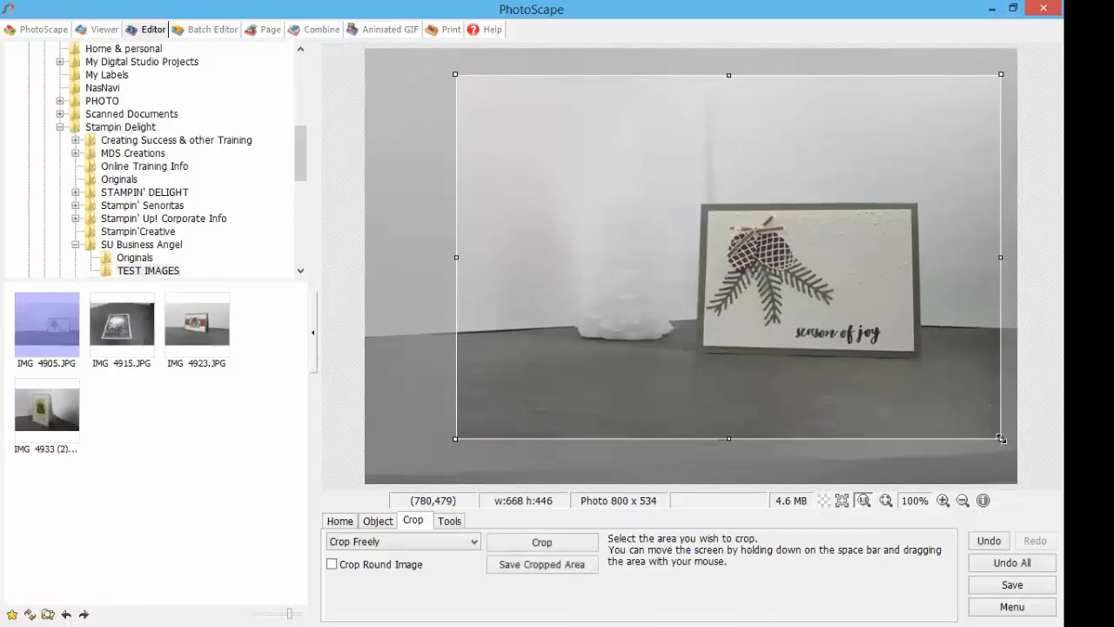
pyautogui.doubleClick(864, 402)
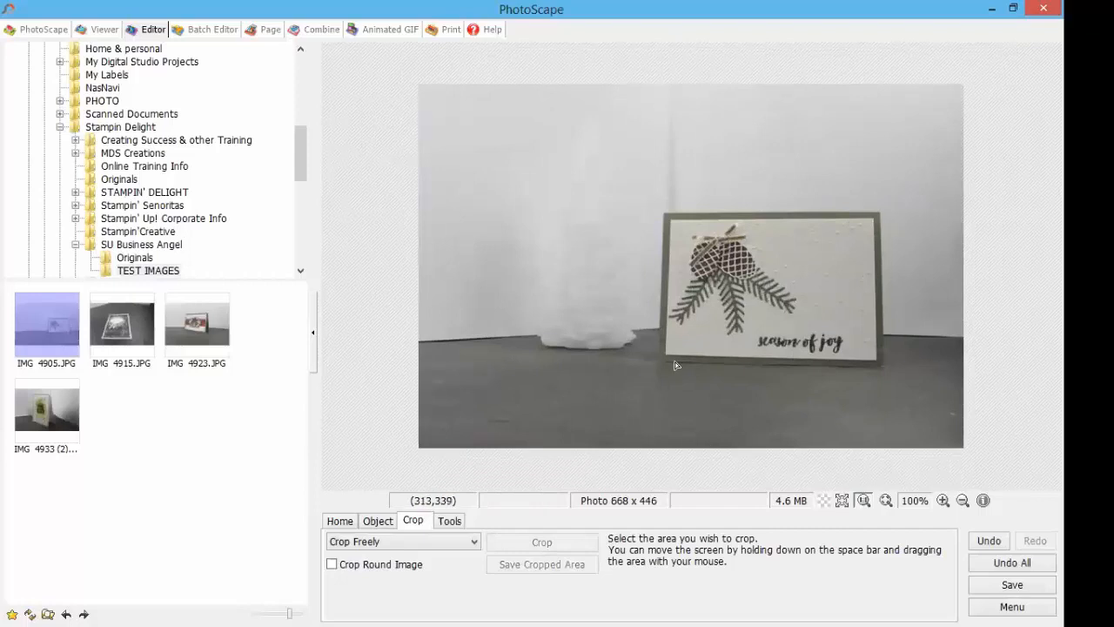
pyautogui.click(984, 545)
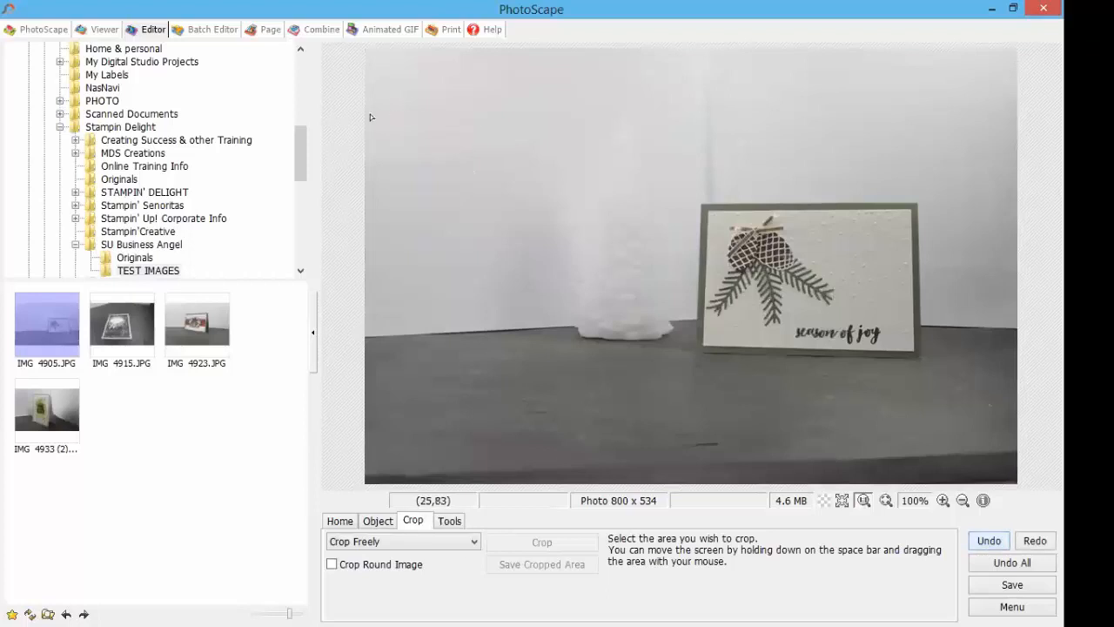
# Step: Crop the photo freely to a full-width strip of about 800 × 349 px containing the whole card
pyautogui.moveTo(366, 108); pyautogui.dragTo(532, 173)
pyautogui.moveTo(629, 210); pyautogui.dragTo(1017, 393)
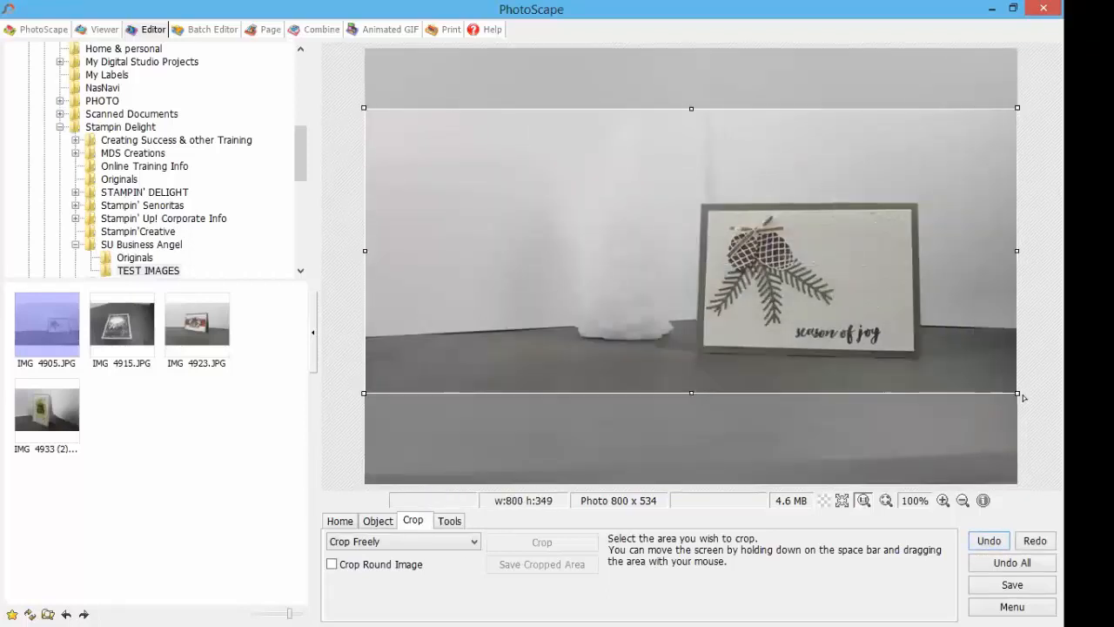
pyautogui.click(992, 572)
pyautogui.click(587, 548)
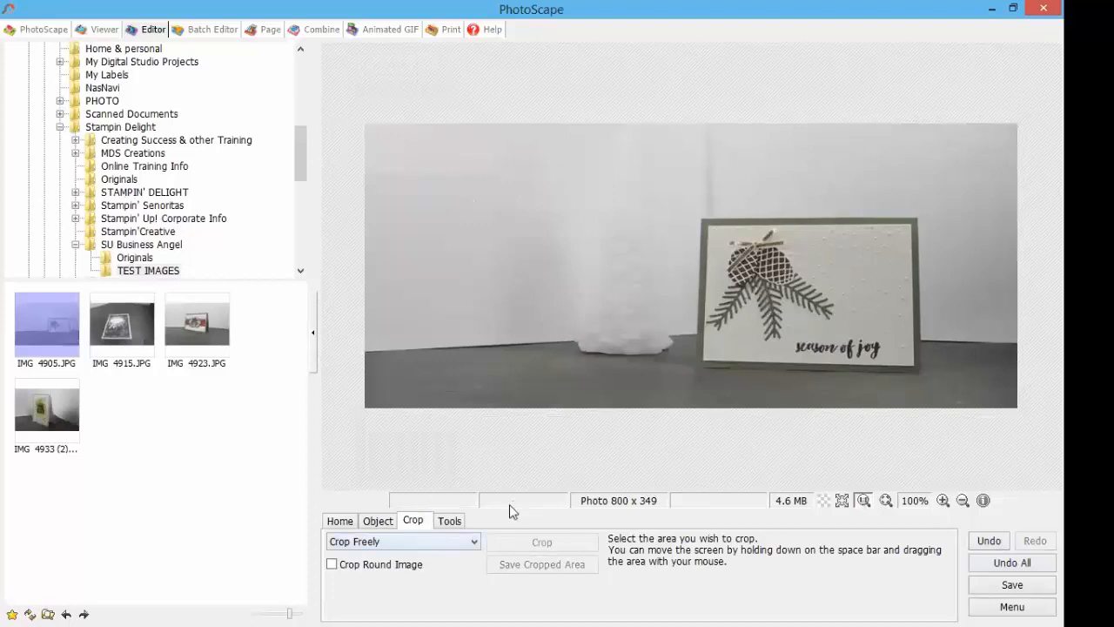
# Step: Save the cropped photo as the JPEG file IMG_4905 in the SU Business Angel folder at 100% quality
pyautogui.click(998, 589)
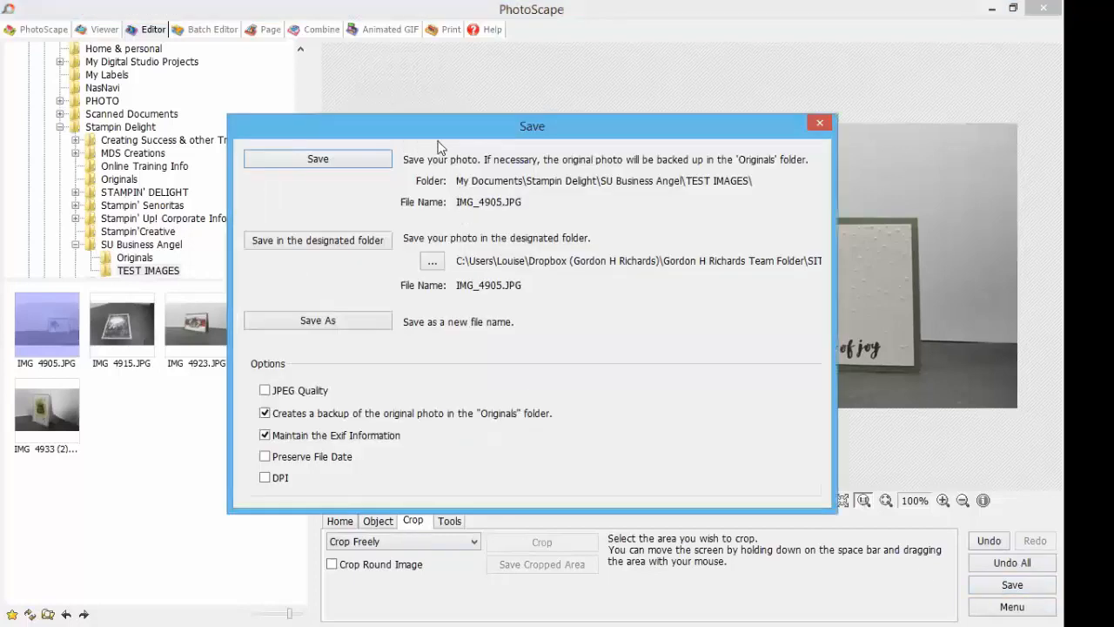
pyautogui.moveTo(377, 133); pyautogui.dragTo(269, 181)
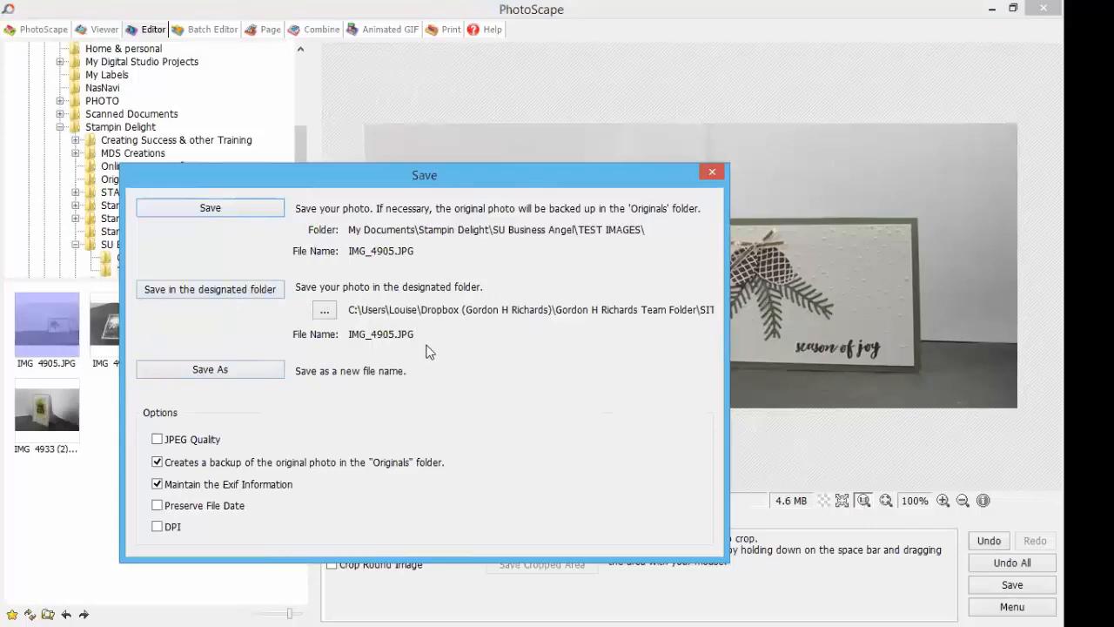
pyautogui.click(255, 370)
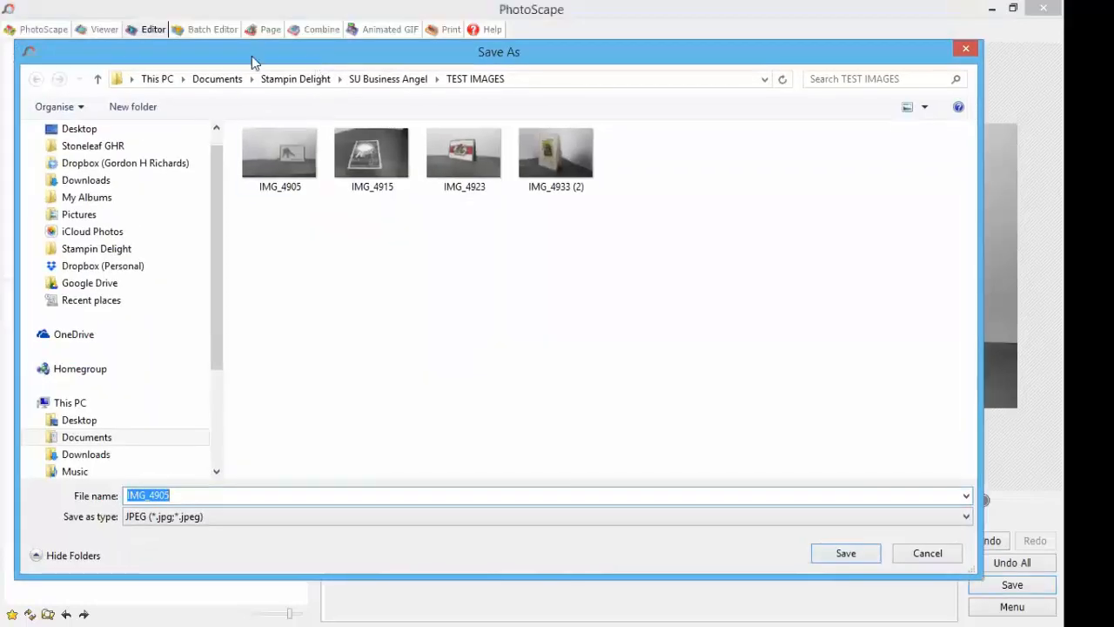
pyautogui.click(388, 79)
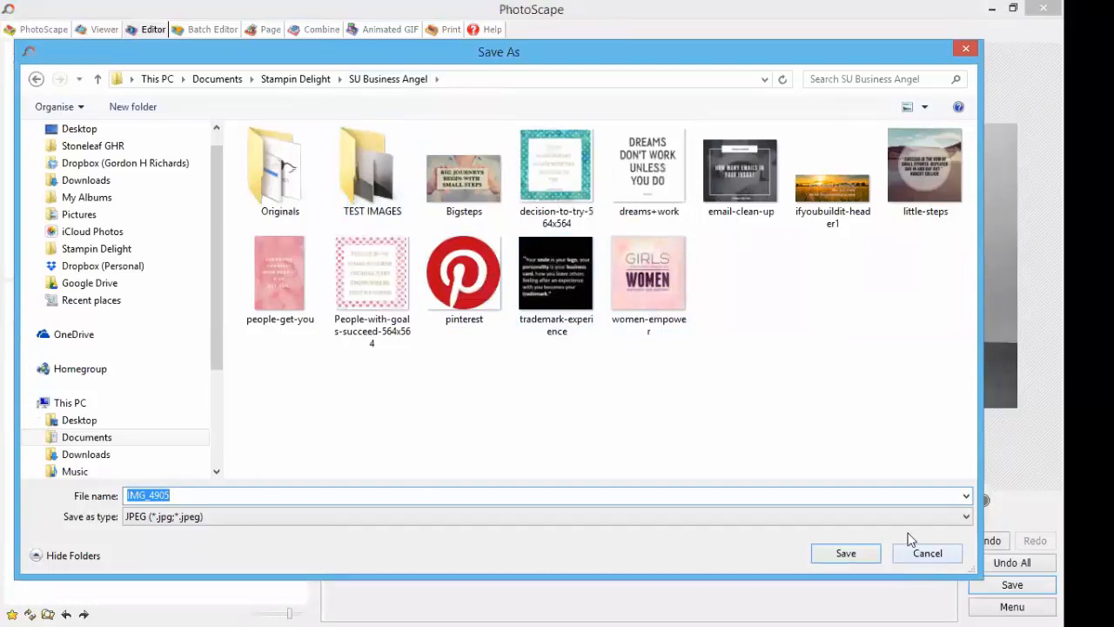
pyautogui.click(849, 553)
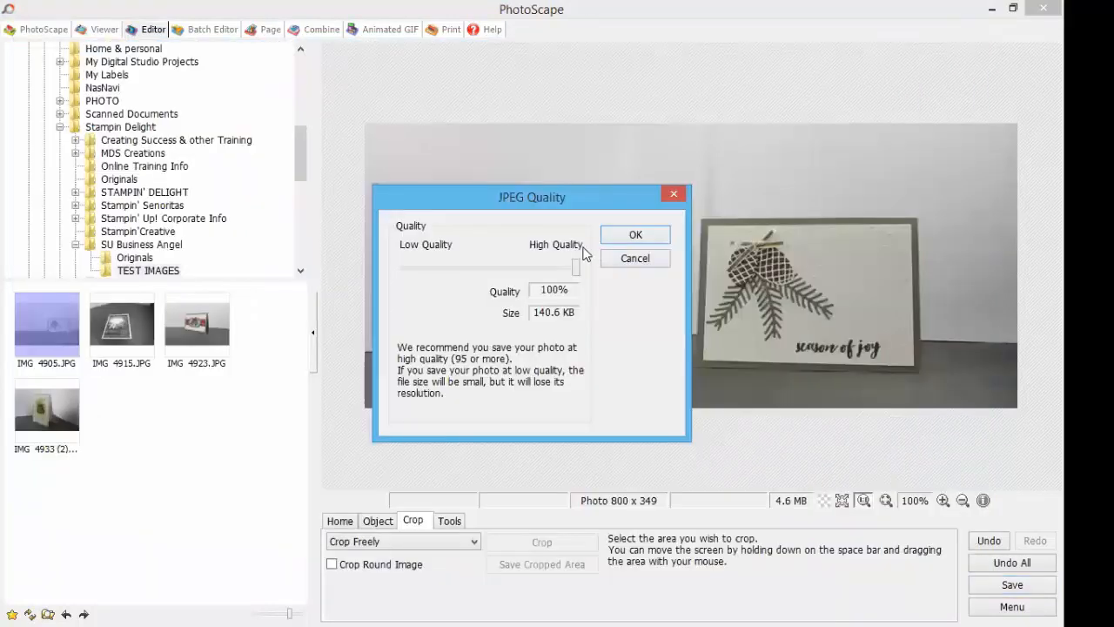
pyautogui.moveTo(509, 199); pyautogui.dragTo(427, 227)
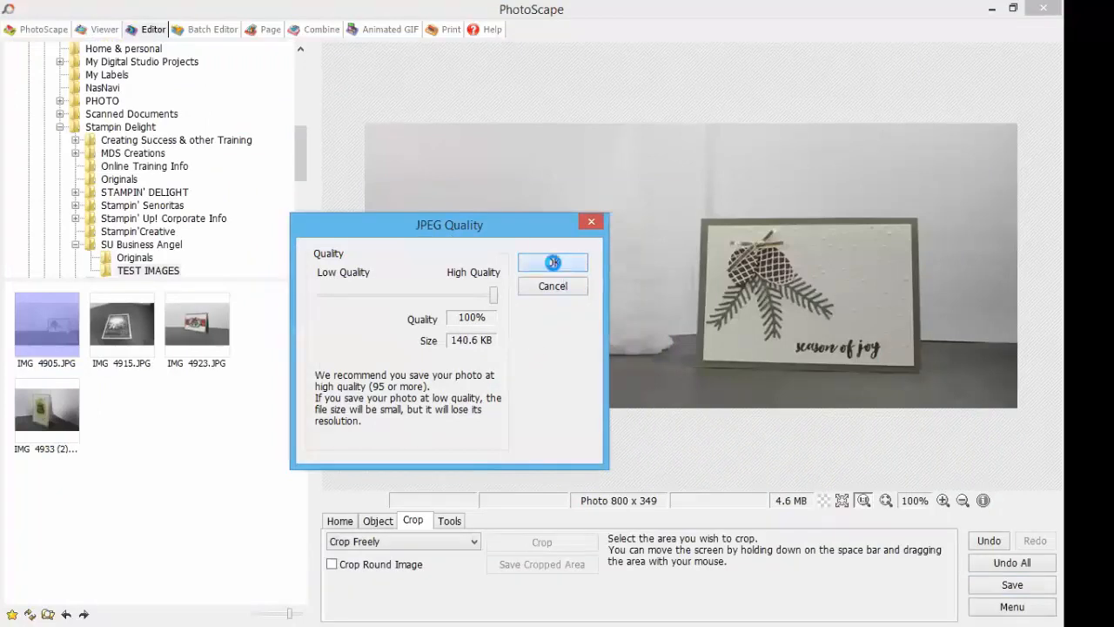
pyautogui.click(553, 265)
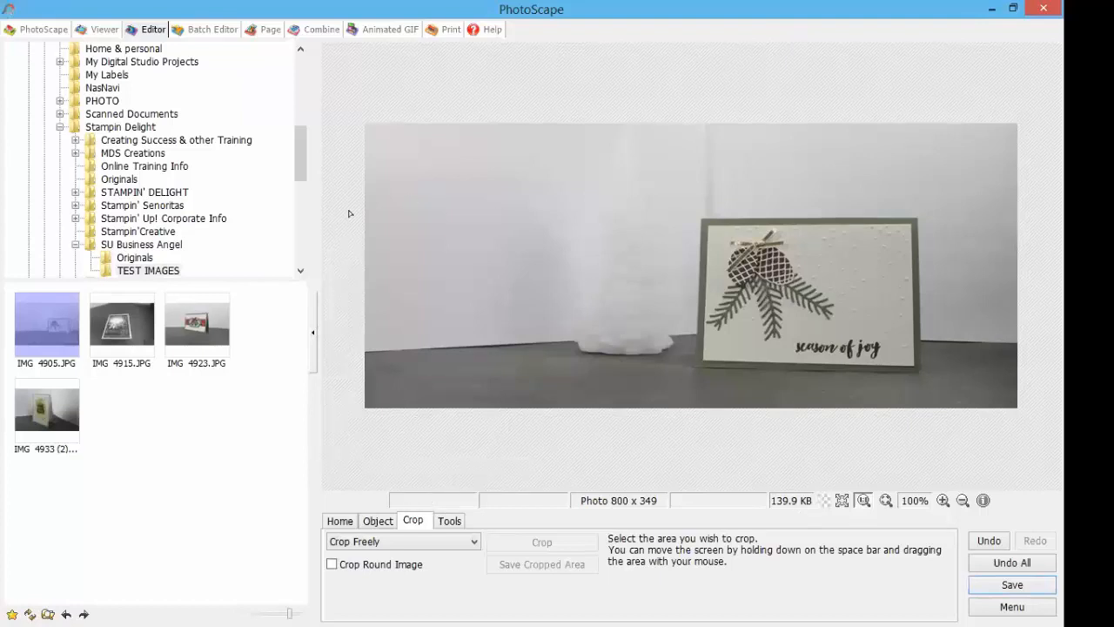
# Step: Open the photo IMG_4923.JPG for editing, with the basic adjustment tools at hand
pyautogui.click(219, 324)
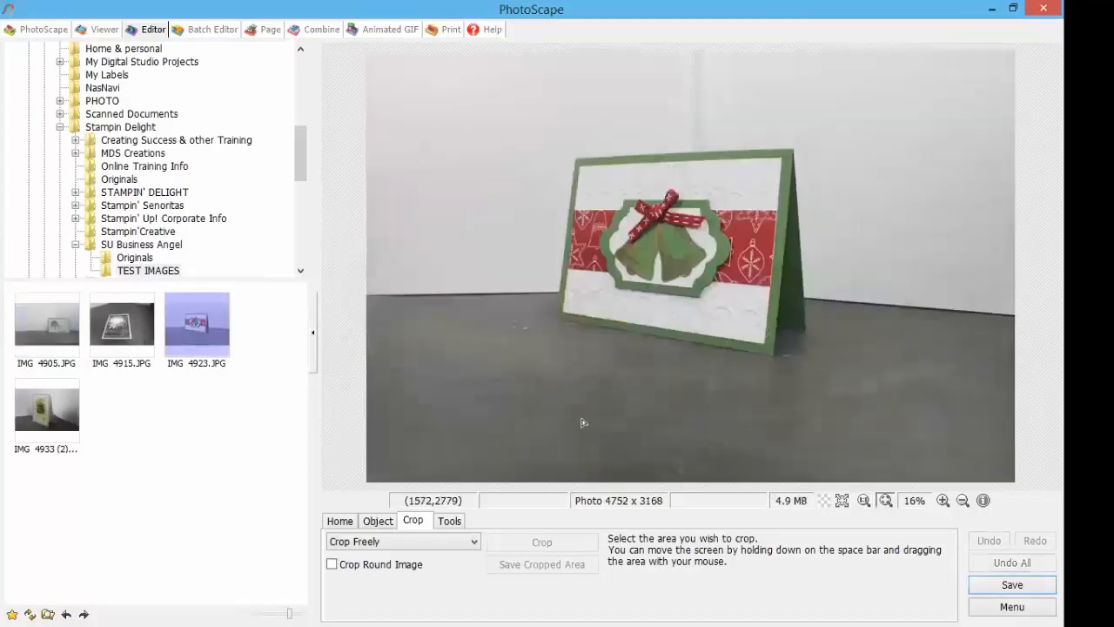
pyautogui.click(341, 520)
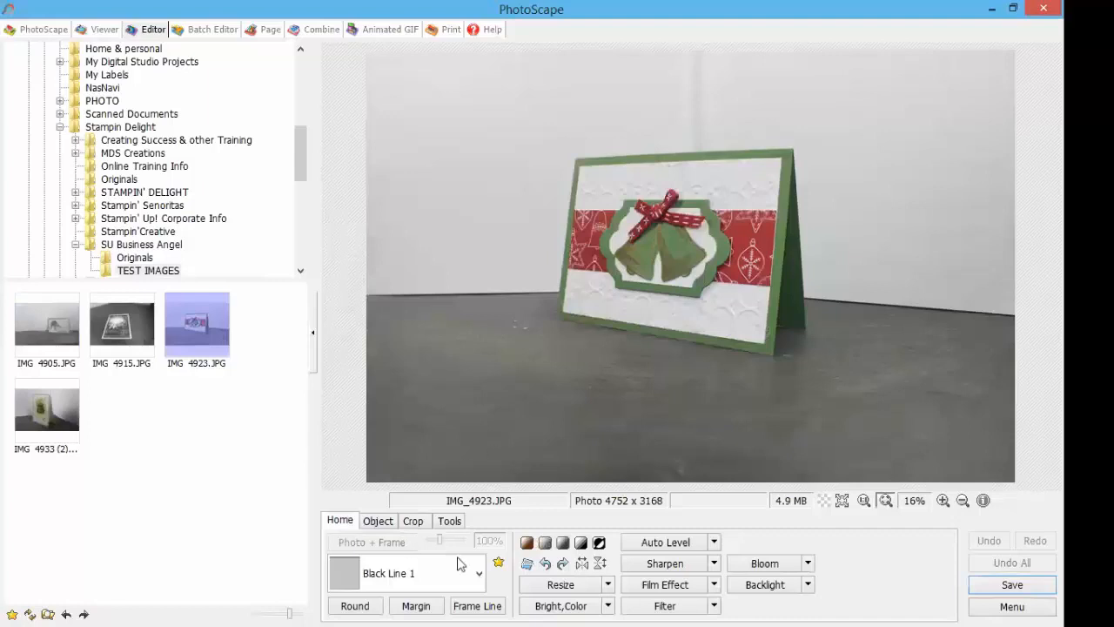
# Step: Try the Bright,Color adjustment on the photo with Deepen at 51 and Brighten at 38
pyautogui.click(579, 607)
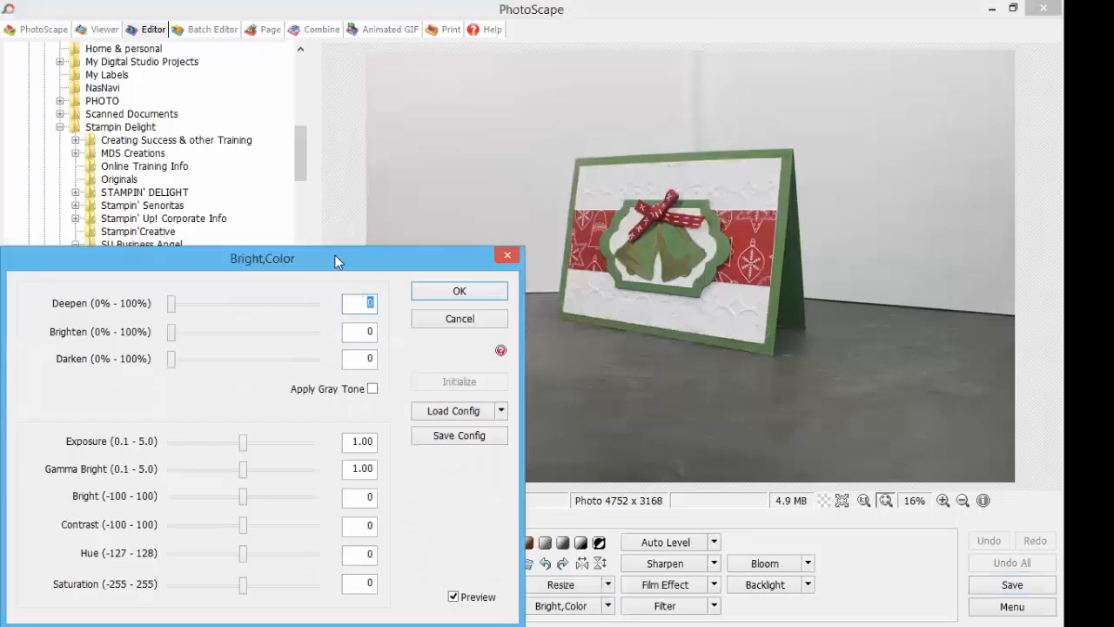
pyautogui.moveTo(335, 265); pyautogui.dragTo(349, 112)
pyautogui.moveTo(185, 155); pyautogui.dragTo(257, 151)
pyautogui.moveTo(185, 182); pyautogui.dragTo(241, 174)
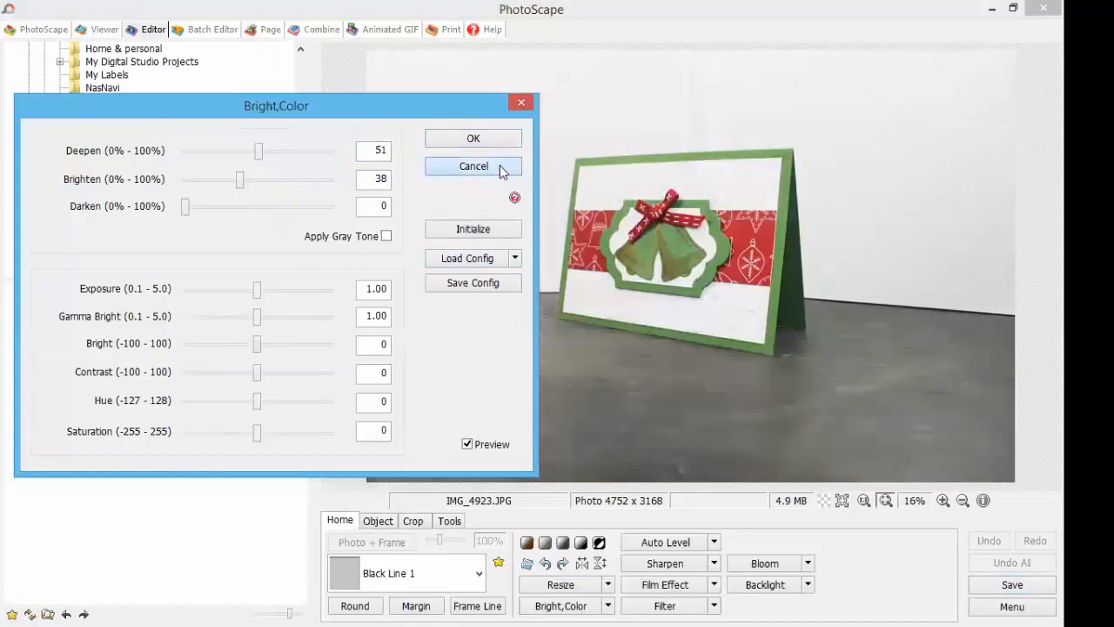
pyautogui.click(475, 140)
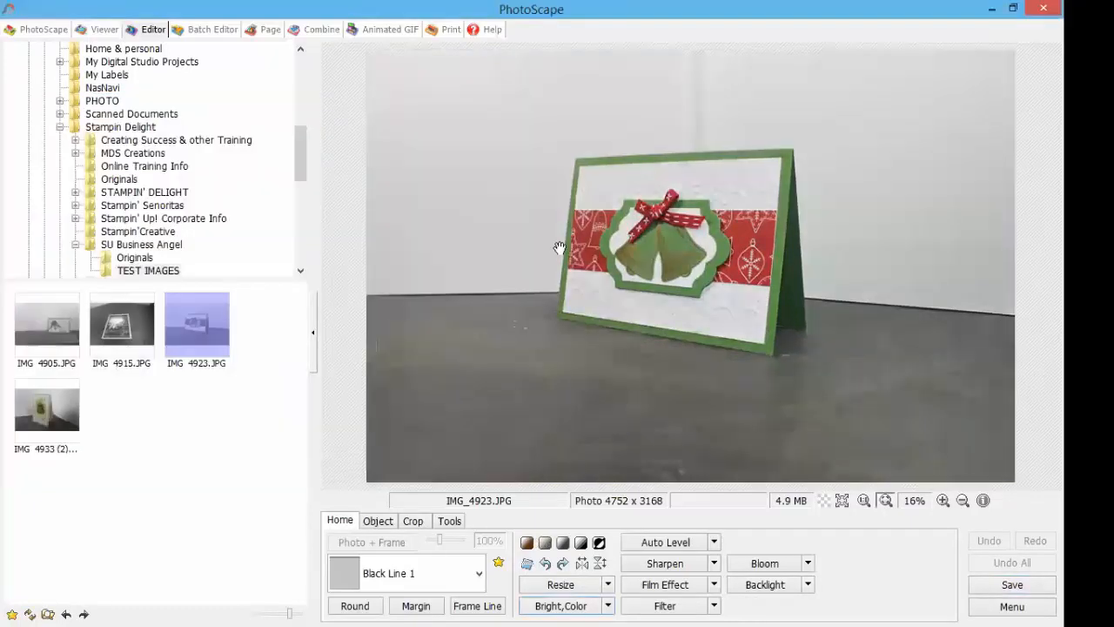
# Step: Brighten the photo of the bell card with the High preset
pyautogui.click(609, 605)
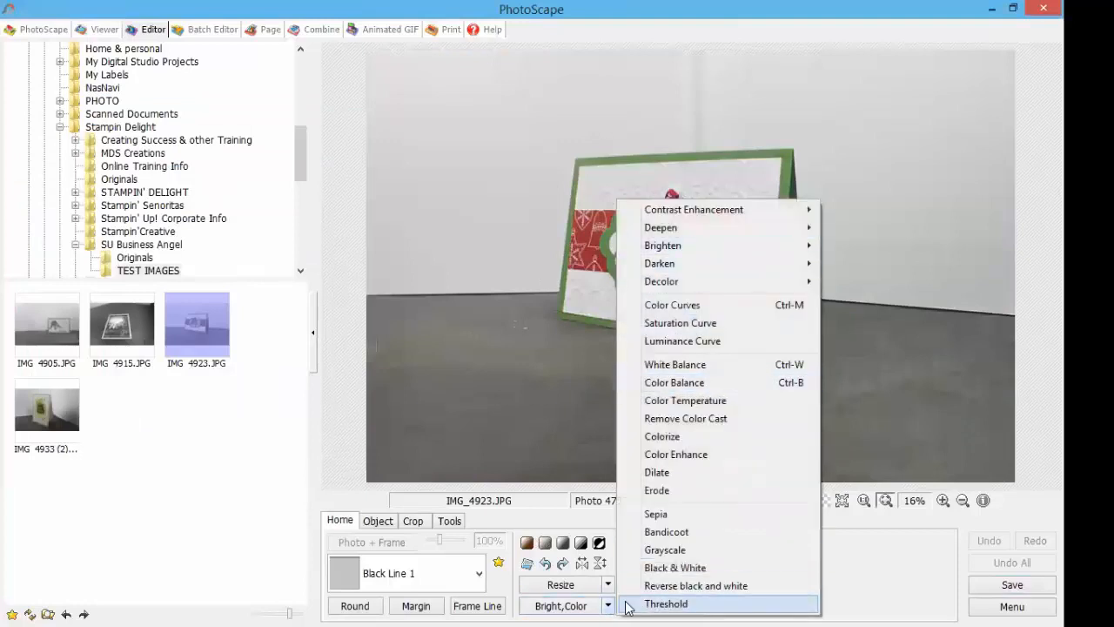
pyautogui.moveTo(705, 249)
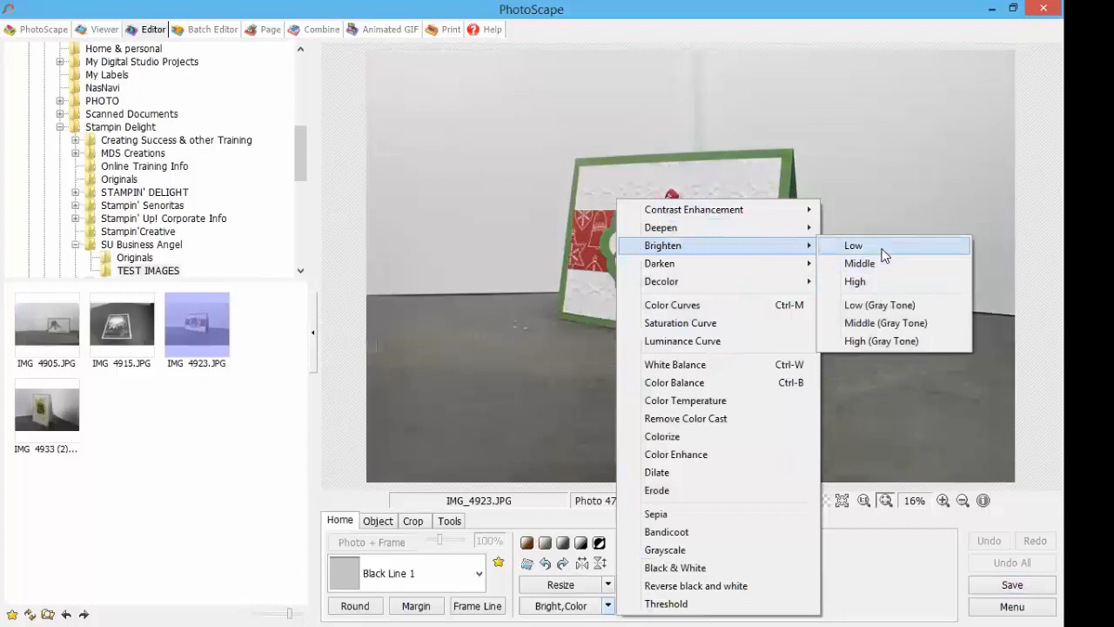
pyautogui.click(870, 284)
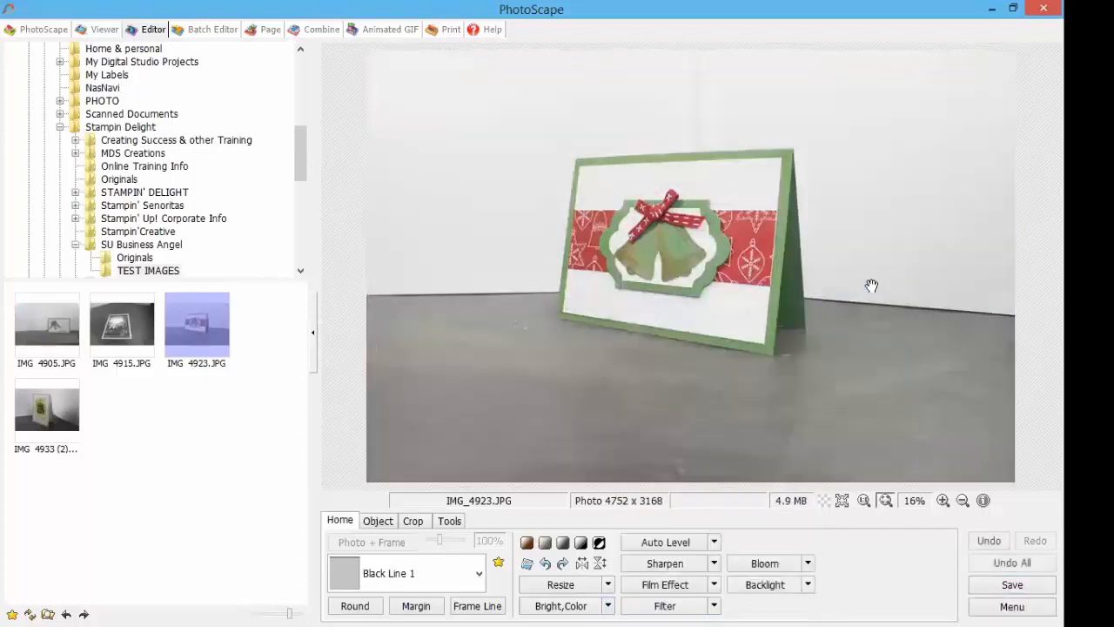
# Step: Apply Middle contrast enhancement to the photo, and compare it with the original by undoing and redoing the adjustments
pyautogui.click(609, 606)
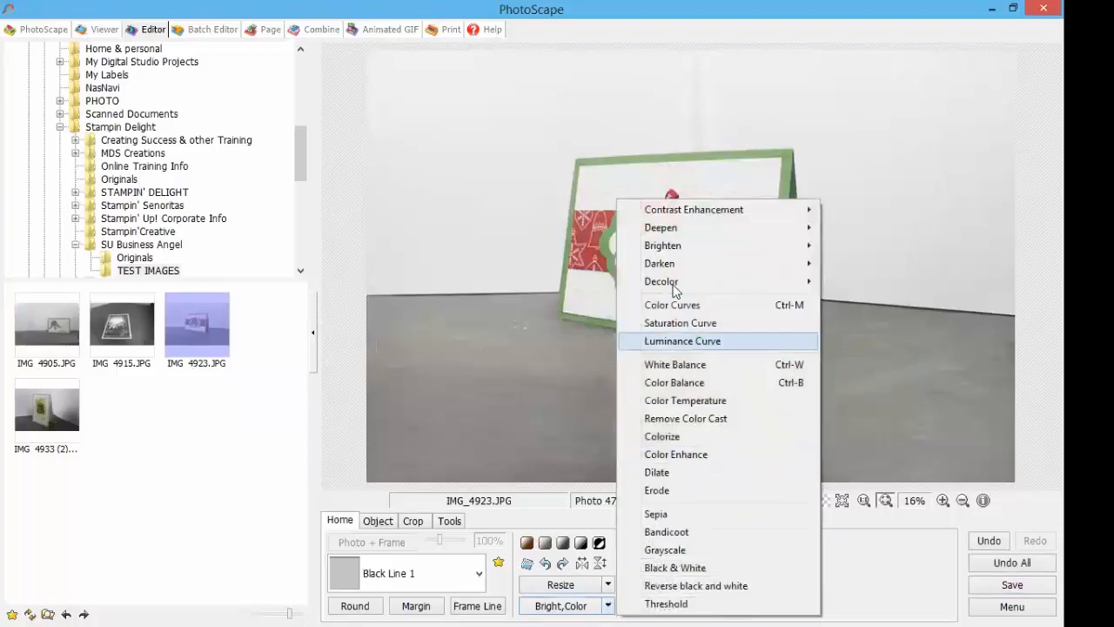
pyautogui.moveTo(689, 217)
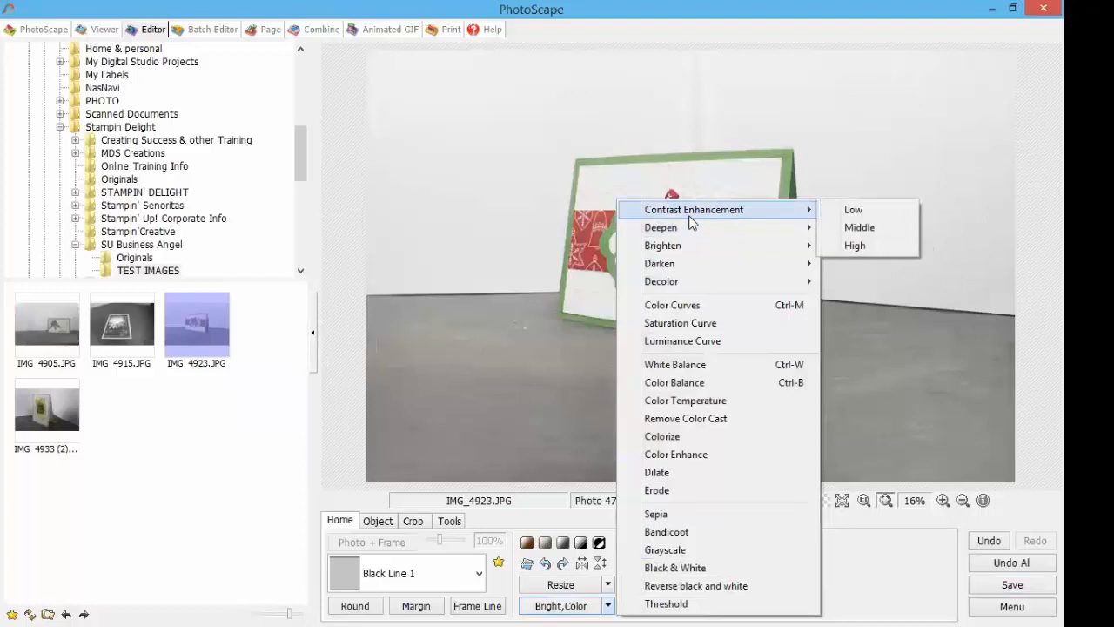
pyautogui.click(860, 228)
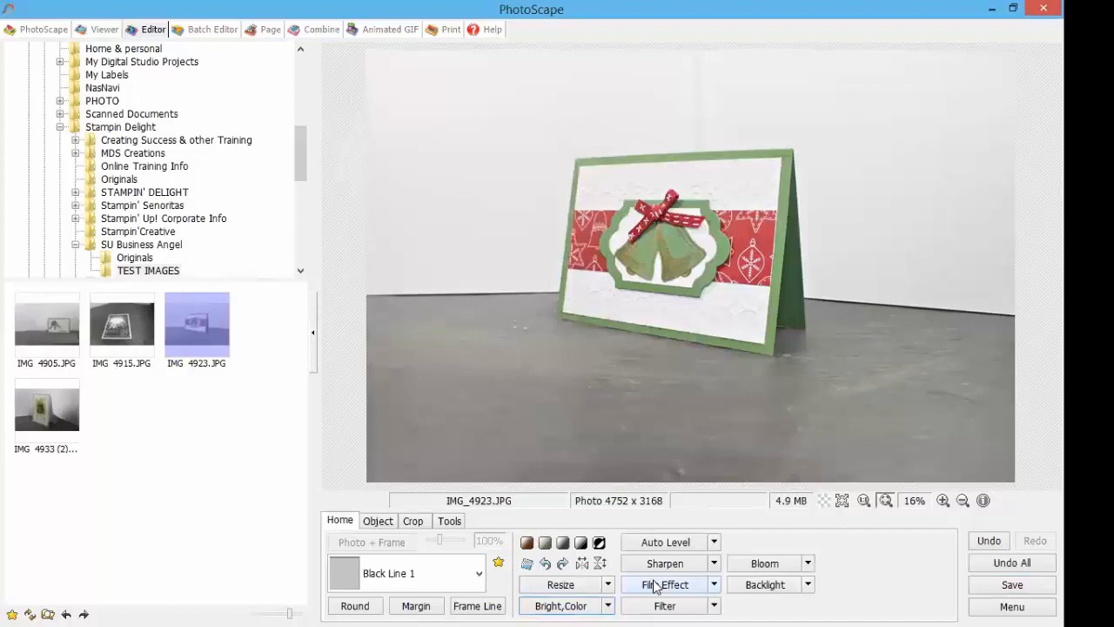
pyautogui.click(989, 541)
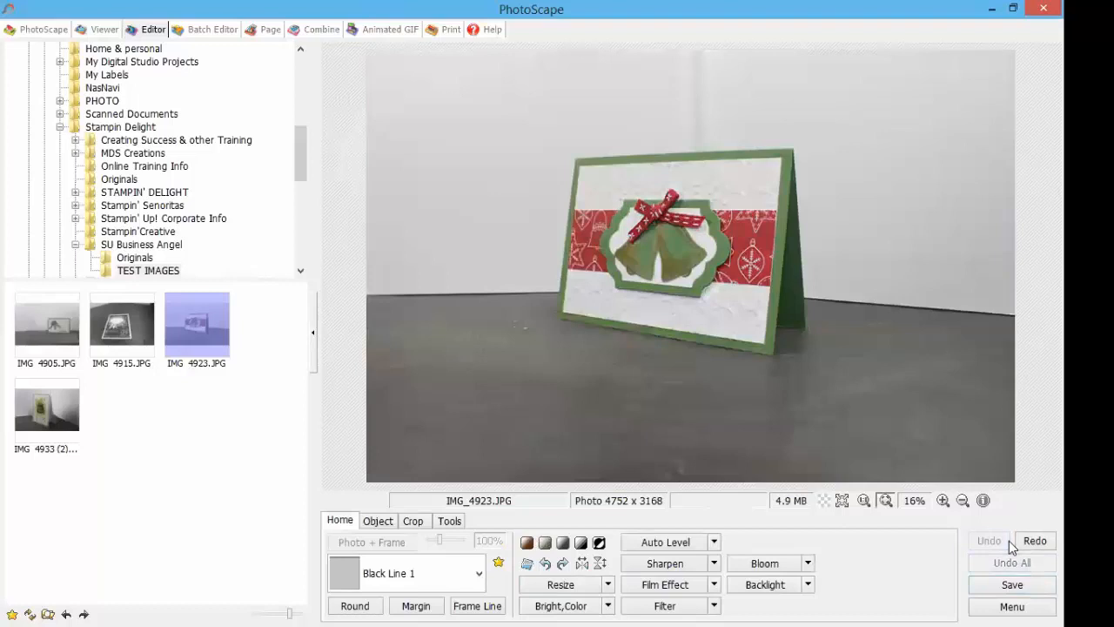
pyautogui.click(1033, 540)
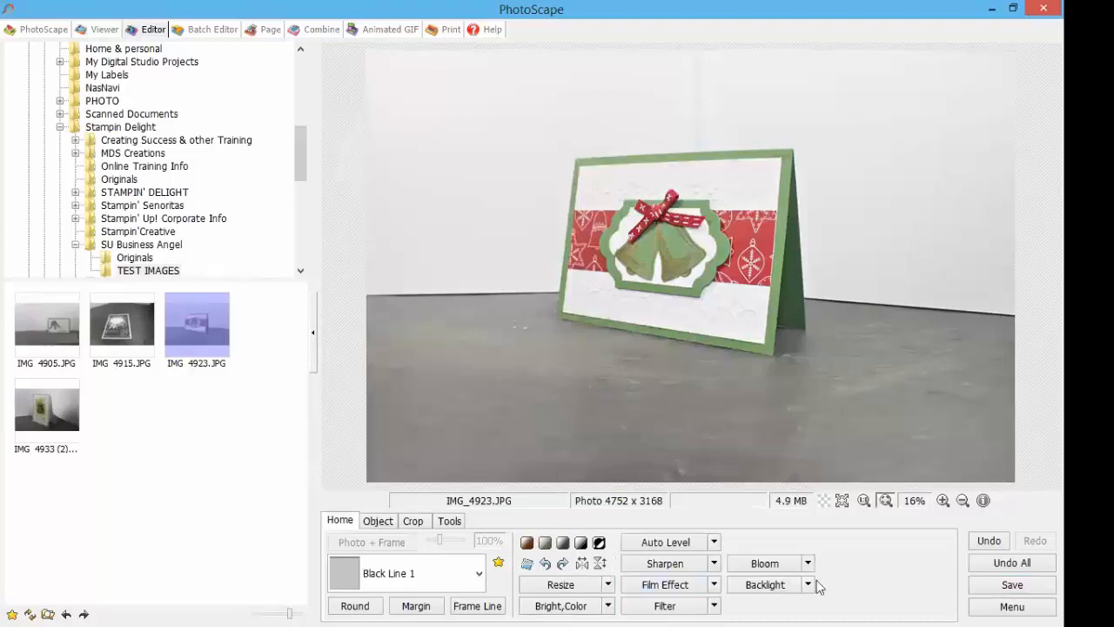
# Step: Save the adjusted photo as the JPEG file IMG_4923 in the SU Business Angel folder at 100% quality
pyautogui.click(1011, 584)
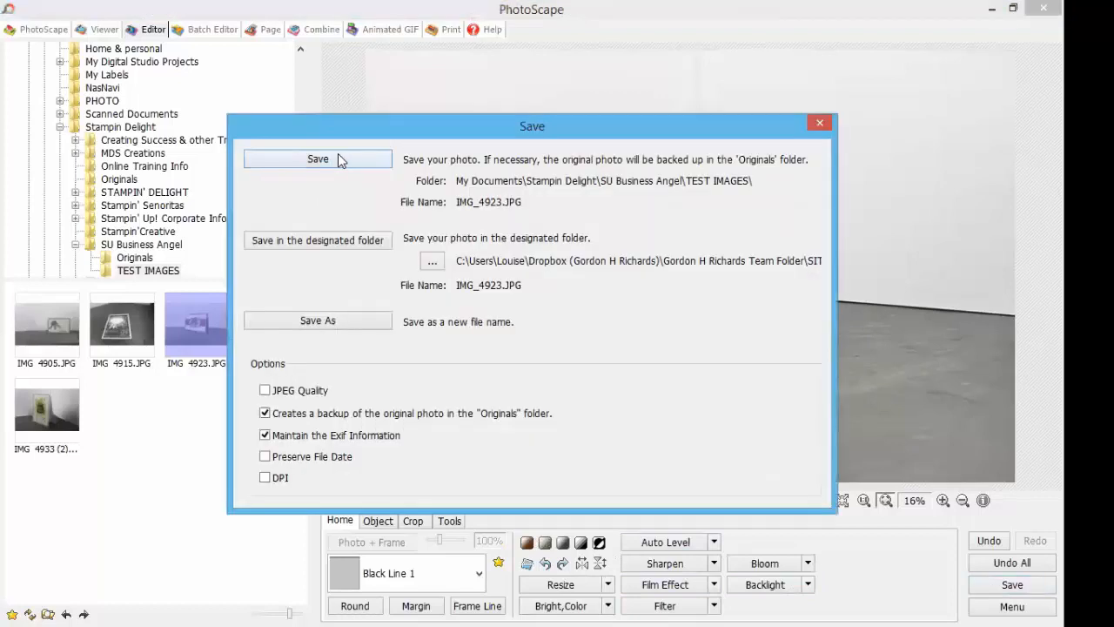
pyautogui.click(345, 327)
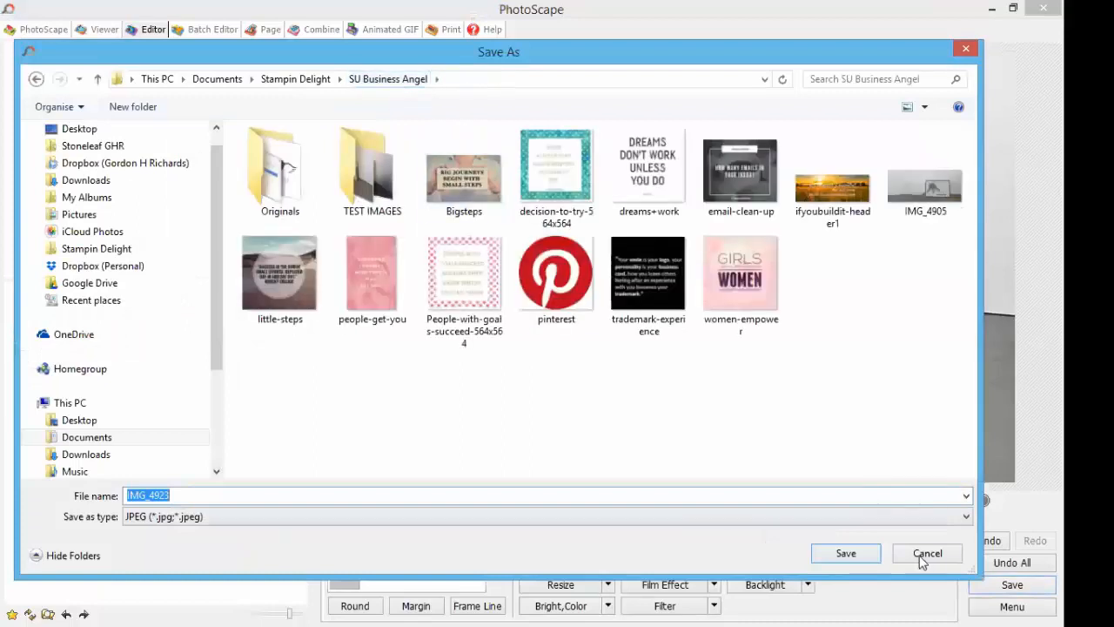
pyautogui.click(867, 557)
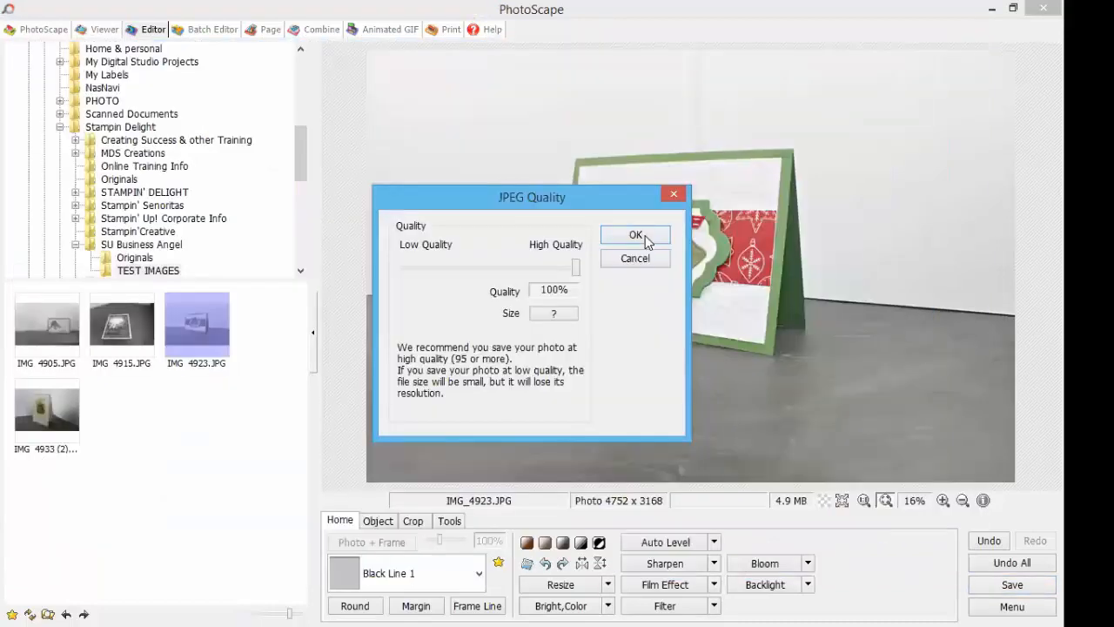
pyautogui.click(640, 233)
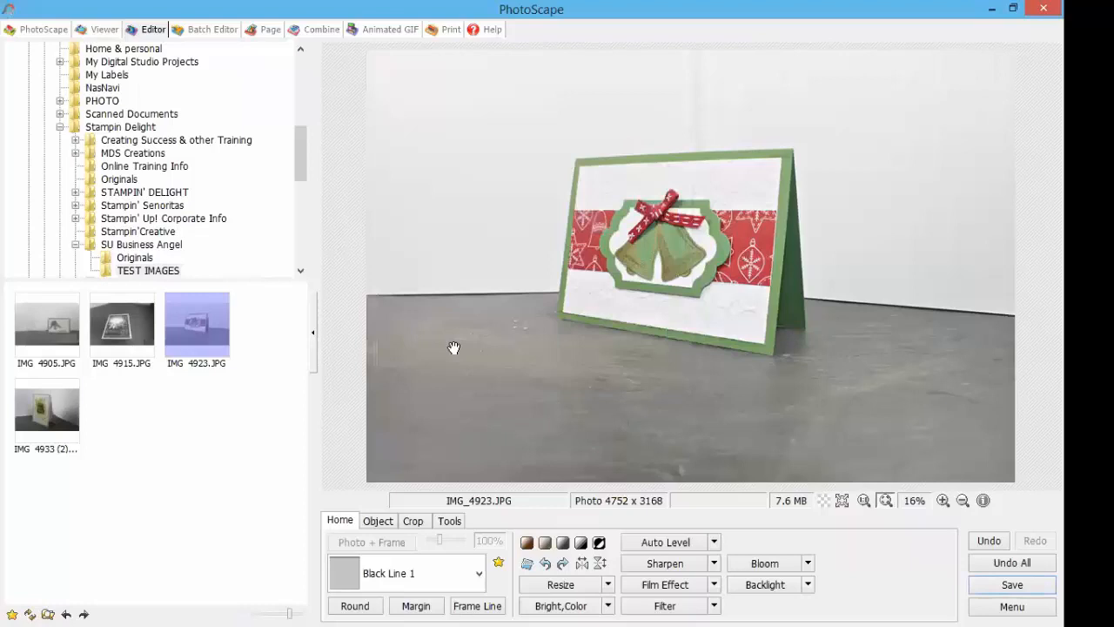
# Step: Use the Clone Stamp to copy plain table surface over the marks on the table beside the card
pyautogui.click(449, 523)
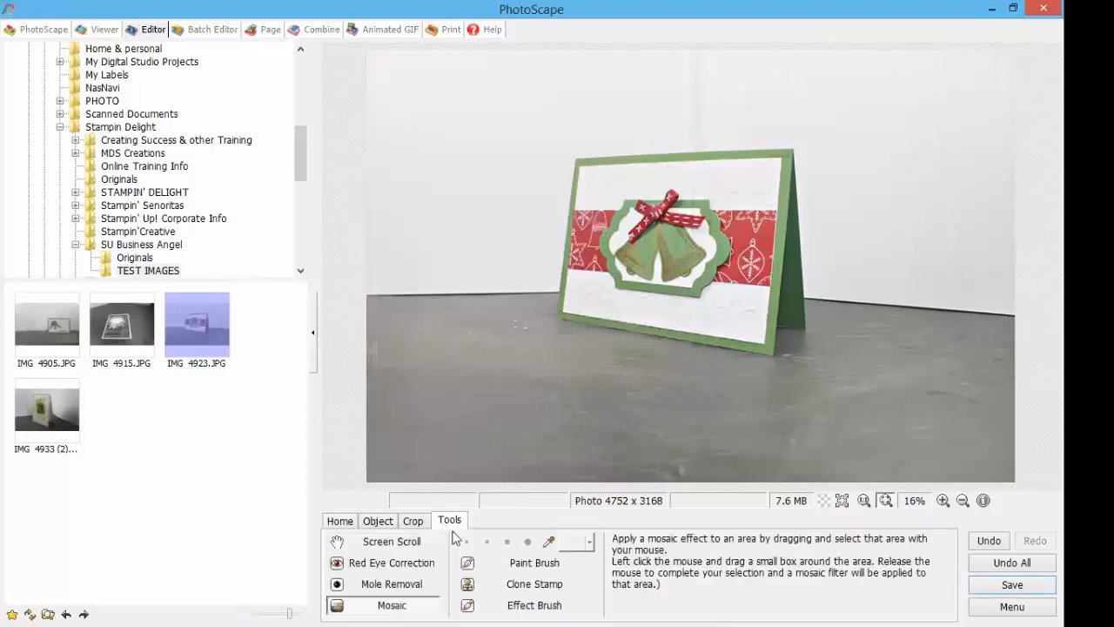
pyautogui.click(530, 592)
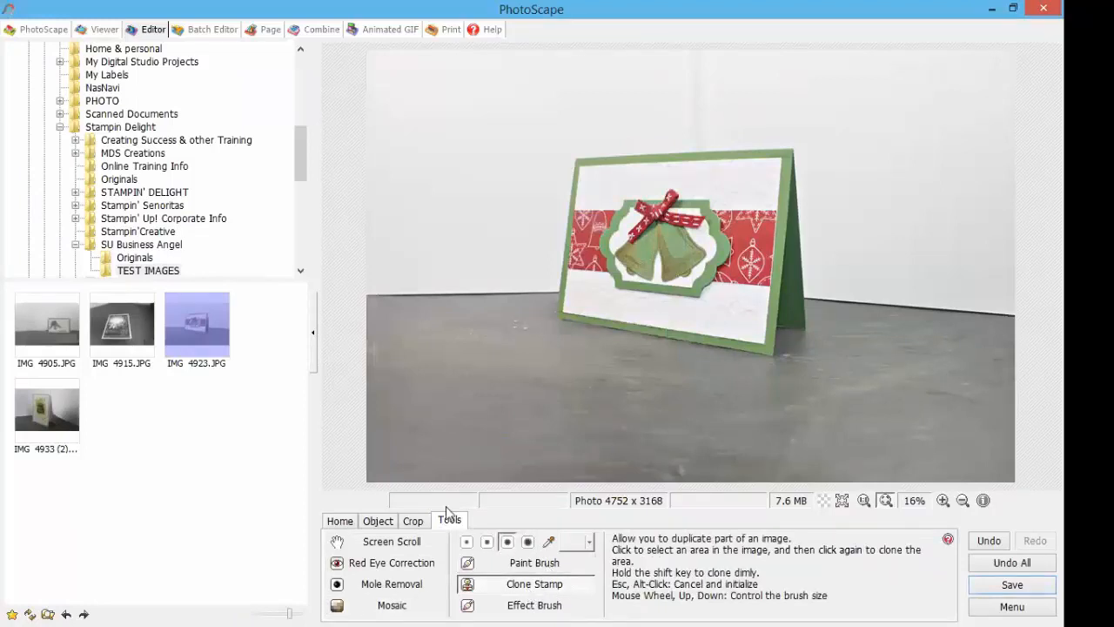
pyautogui.click(425, 358)
pyautogui.click(469, 338)
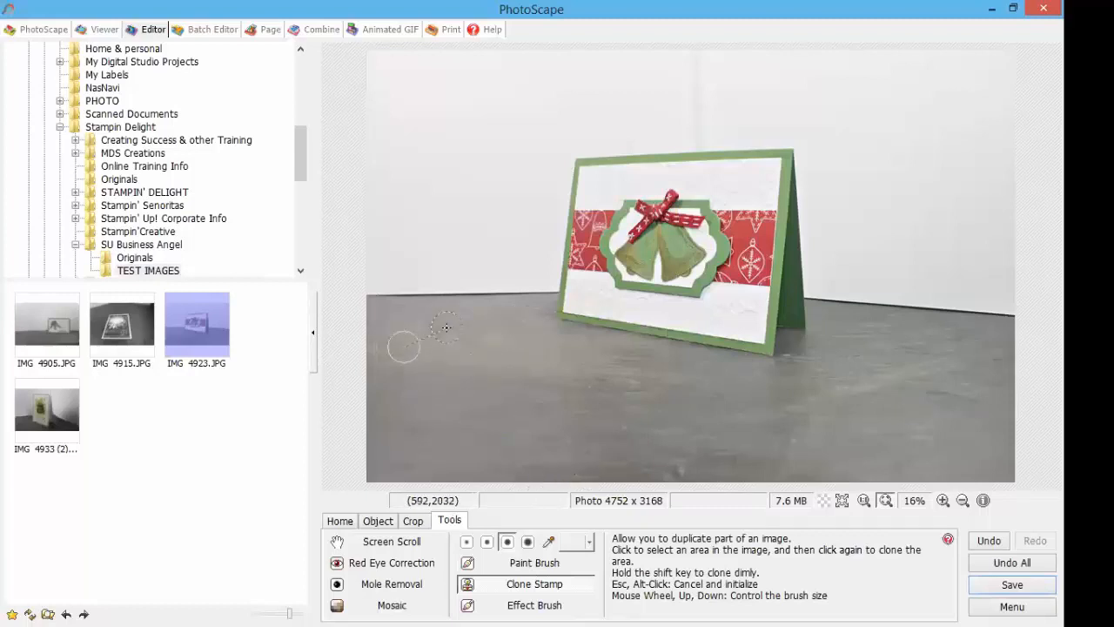
pyautogui.click(431, 377)
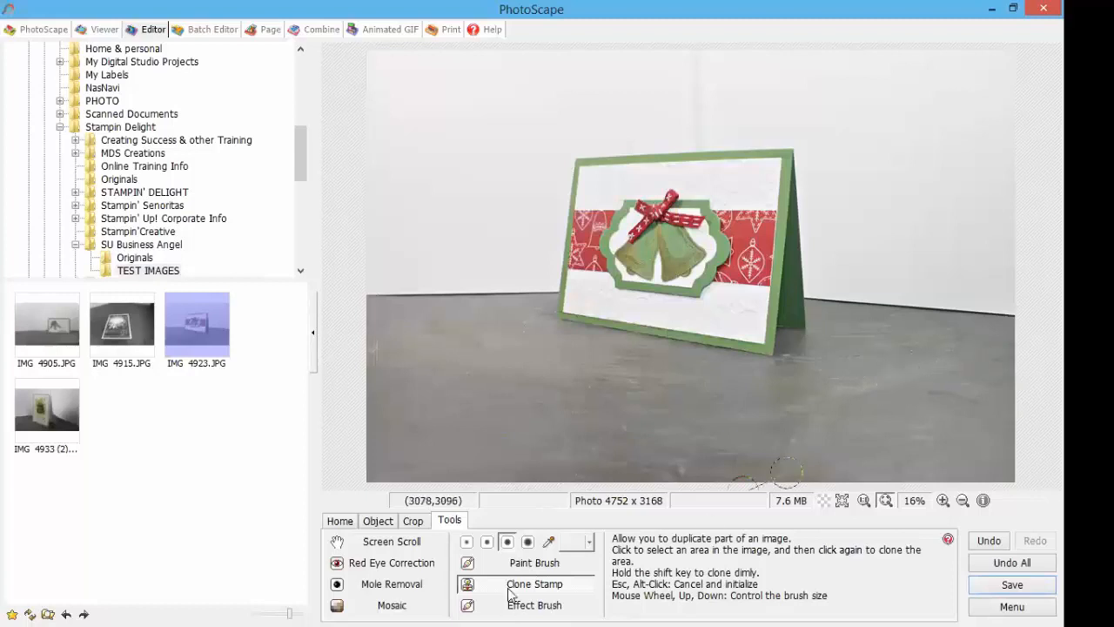
pyautogui.click(526, 563)
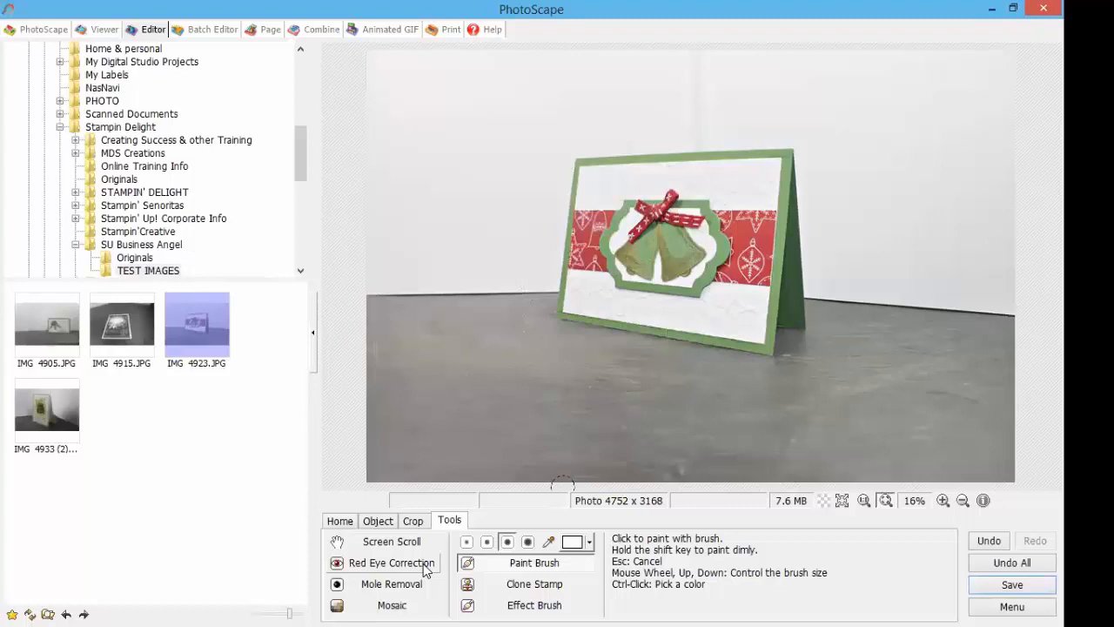
# Step: Try the Instant Film 02 frame and the Note 03 frame around the photo
pyautogui.click(341, 521)
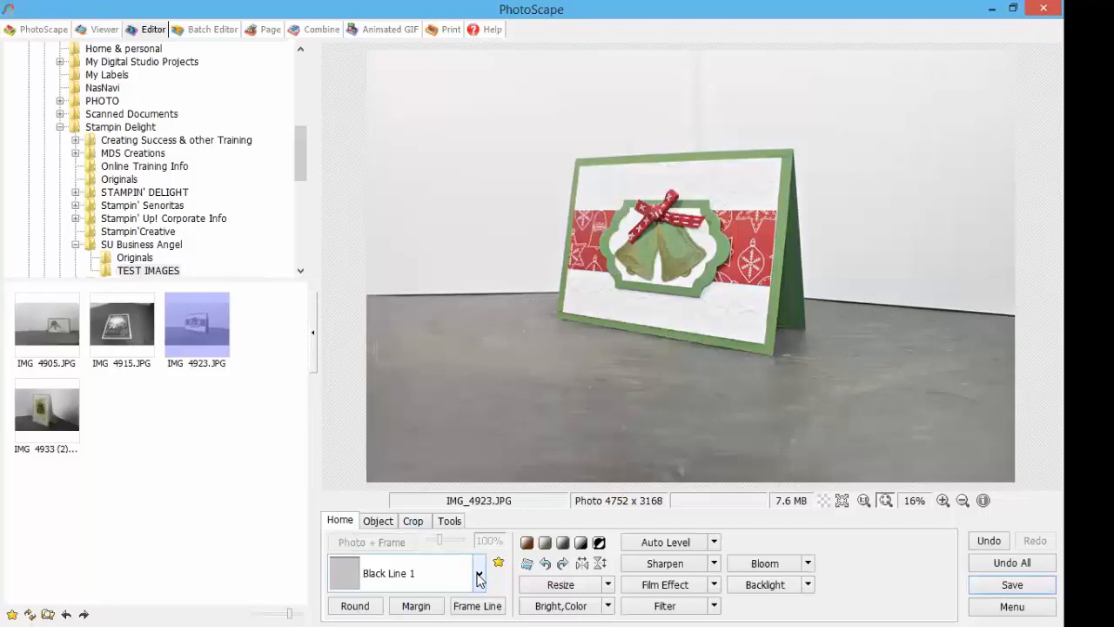
pyautogui.click(478, 575)
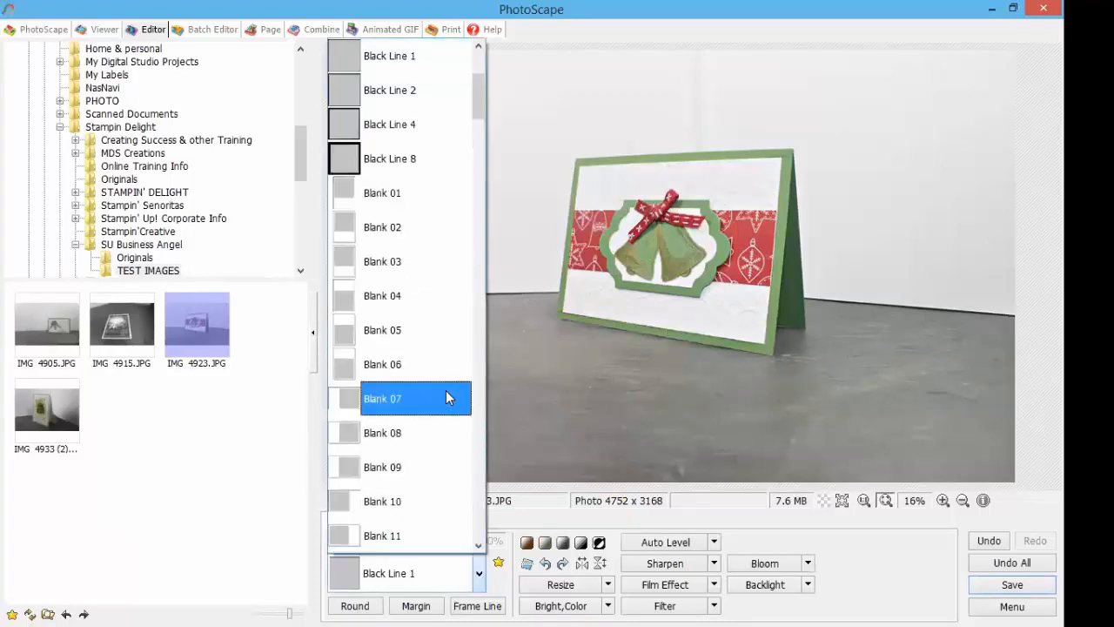
pyautogui.scroll(-12, 446, 397)
pyautogui.scroll(2, 447, 399)
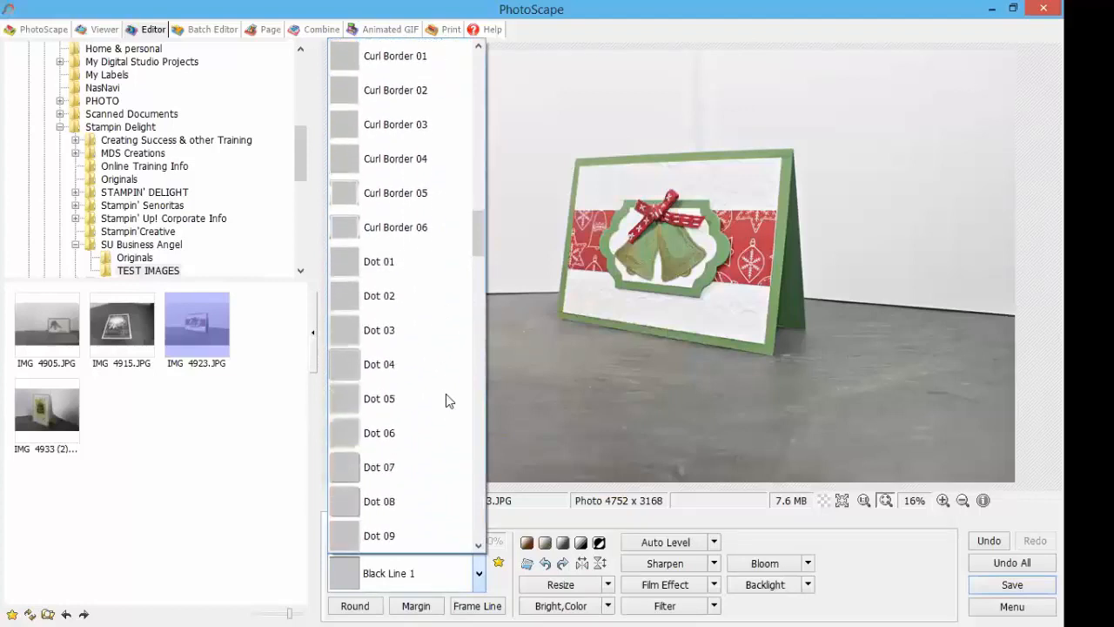
pyautogui.scroll(-4, 445, 400)
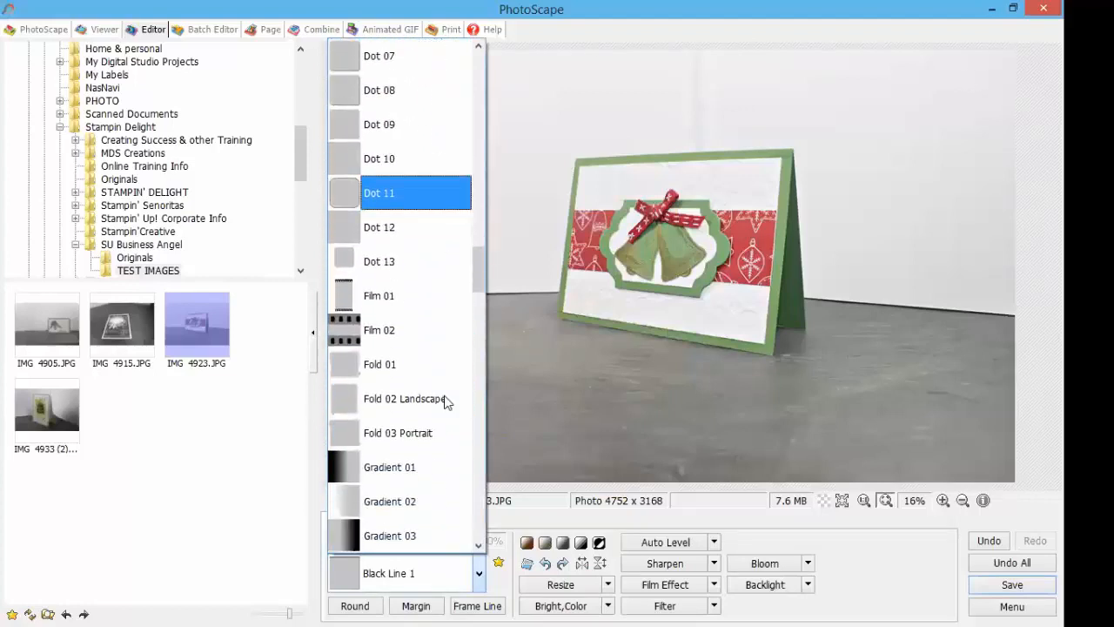
pyautogui.scroll(-1, 446, 400)
pyautogui.scroll(-3, 445, 401)
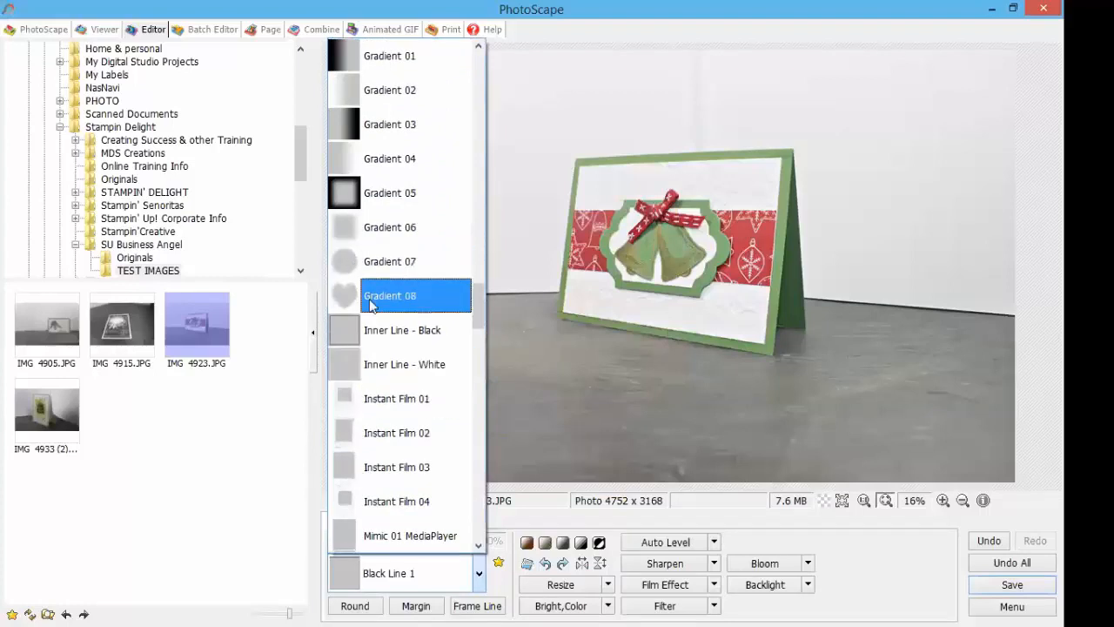
pyautogui.click(393, 433)
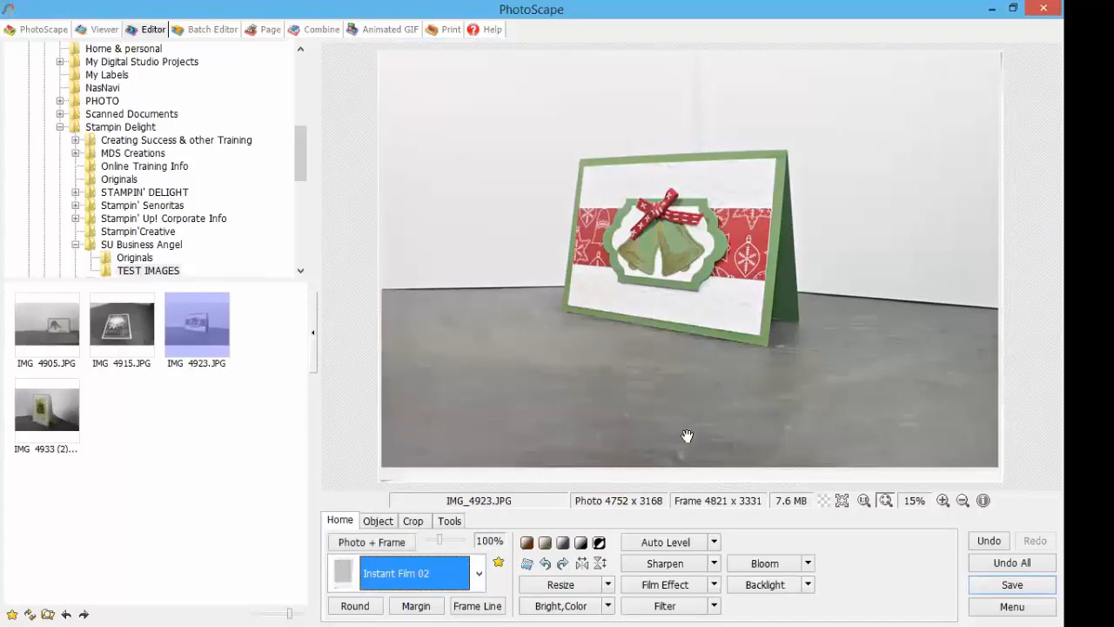
pyautogui.click(479, 573)
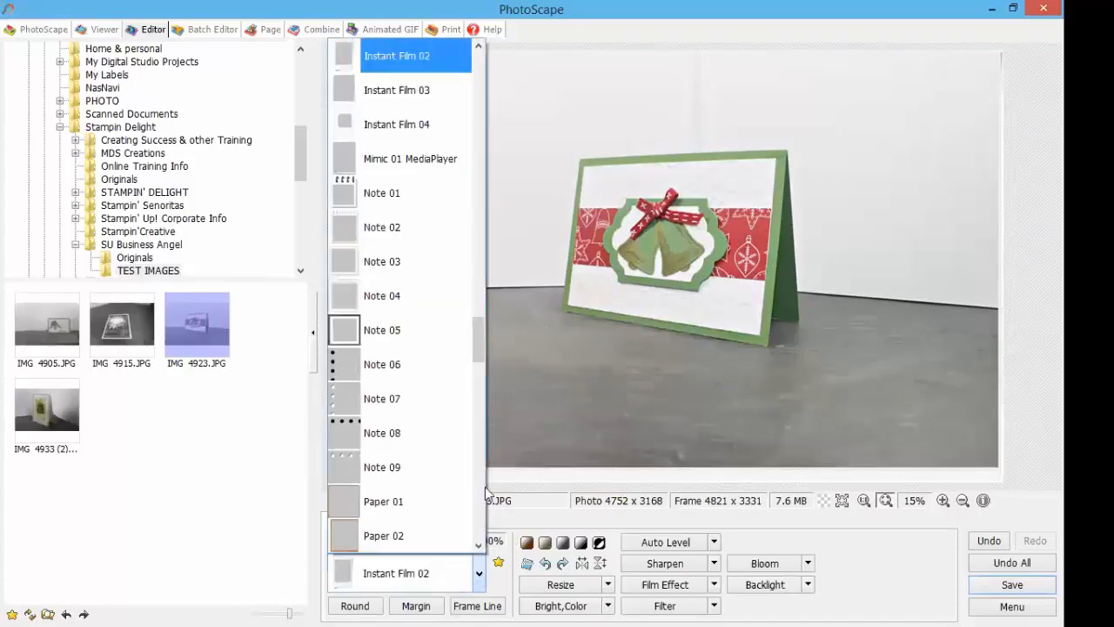
pyautogui.click(427, 253)
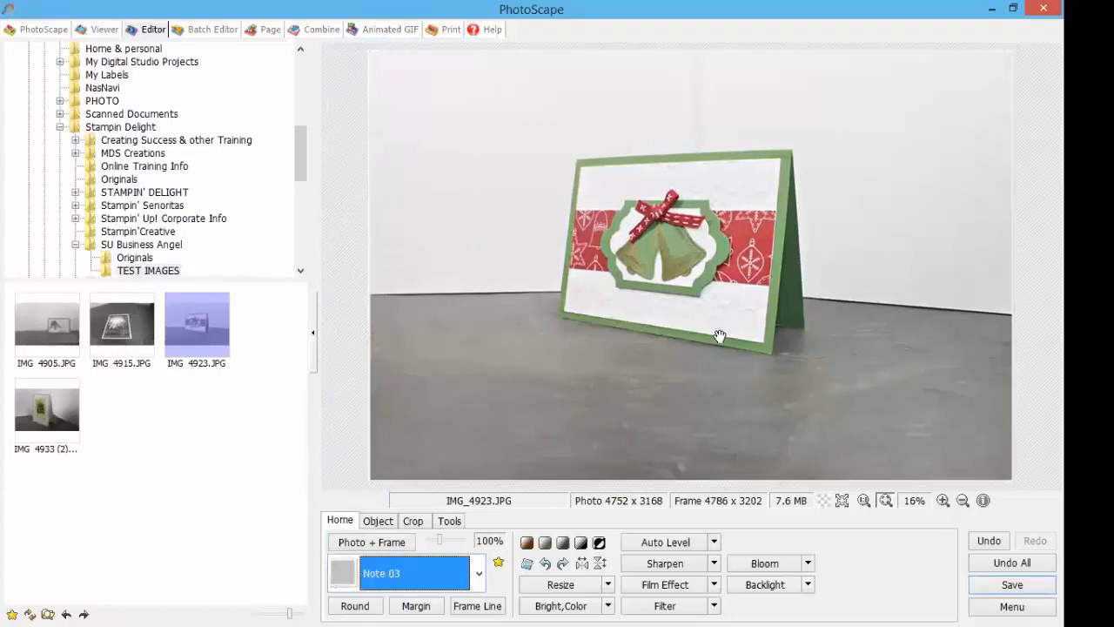
# Step: Put the Dot 11 frame around the photo
pyautogui.click(478, 572)
pyautogui.scroll(12, 445, 209)
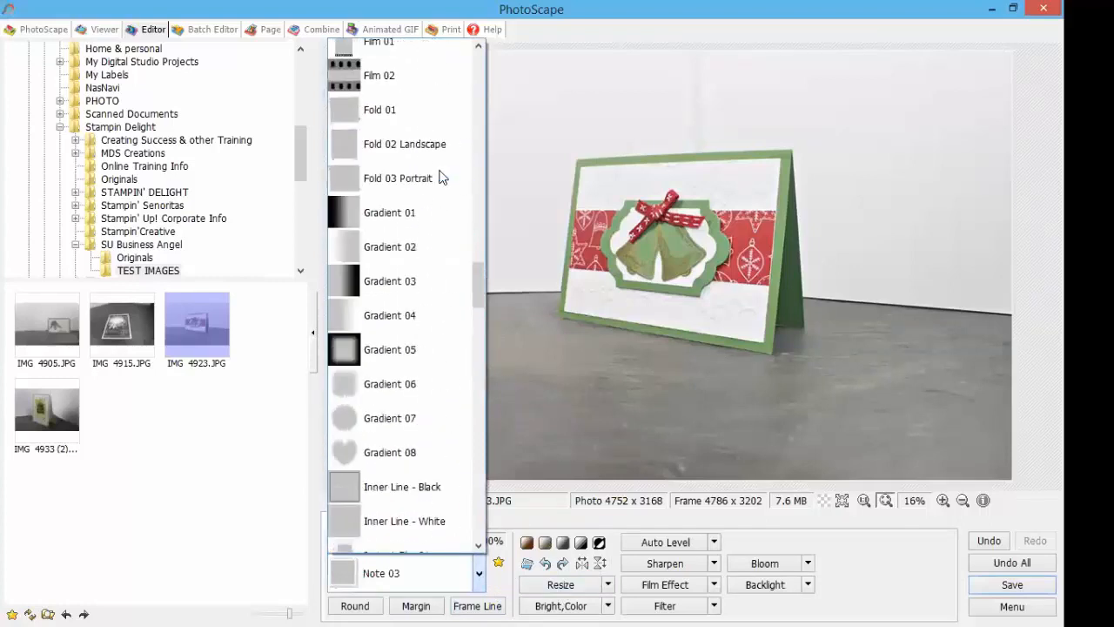
pyautogui.click(438, 224)
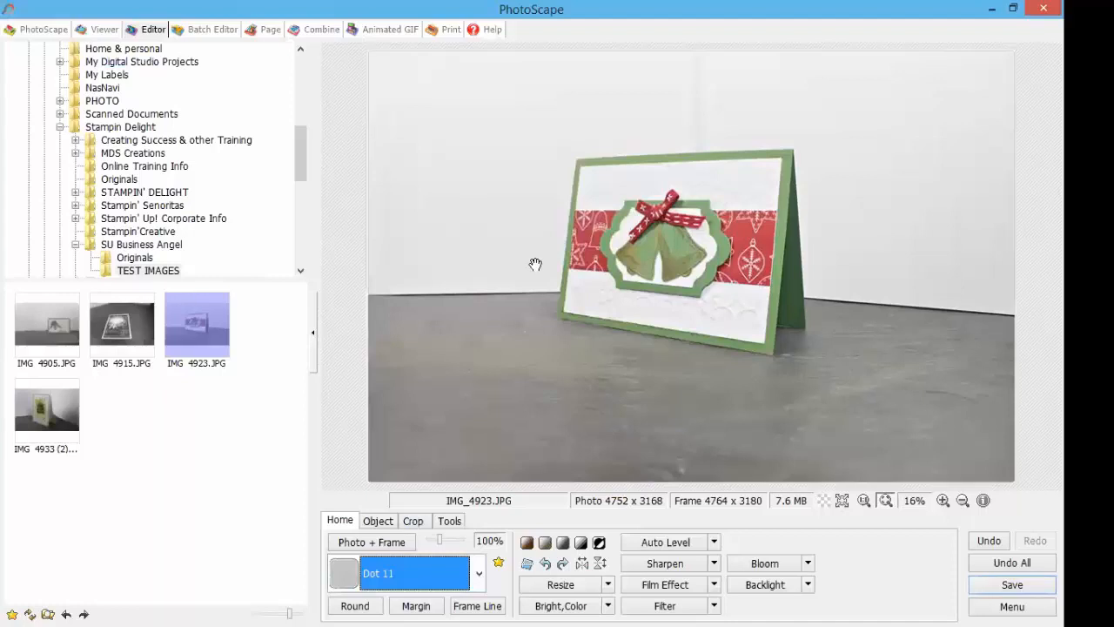
pyautogui.click(714, 565)
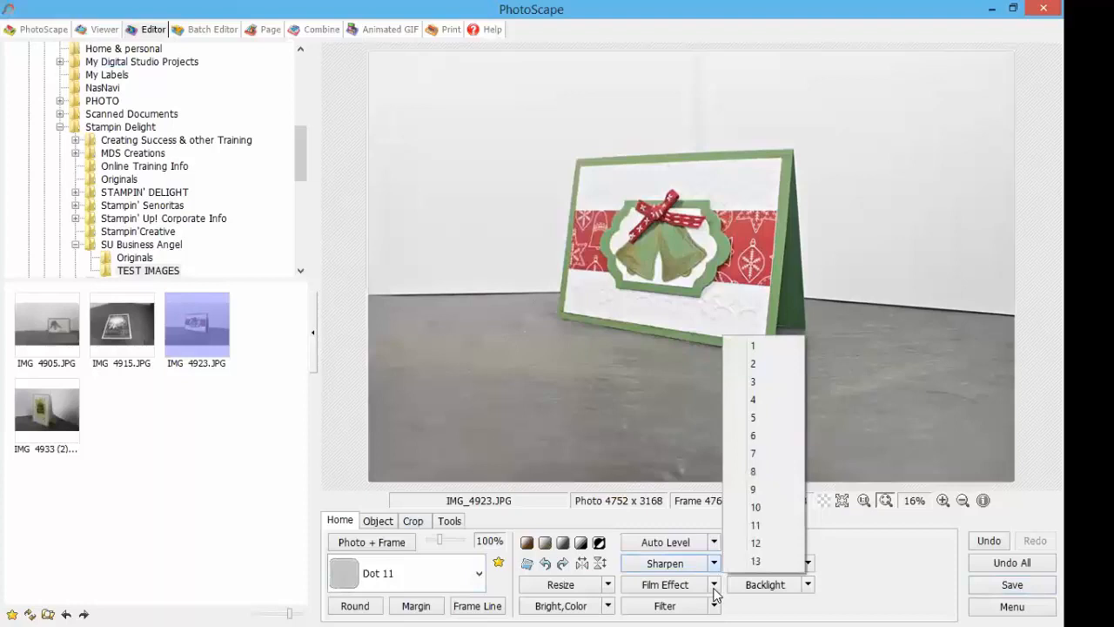
pyautogui.click(714, 585)
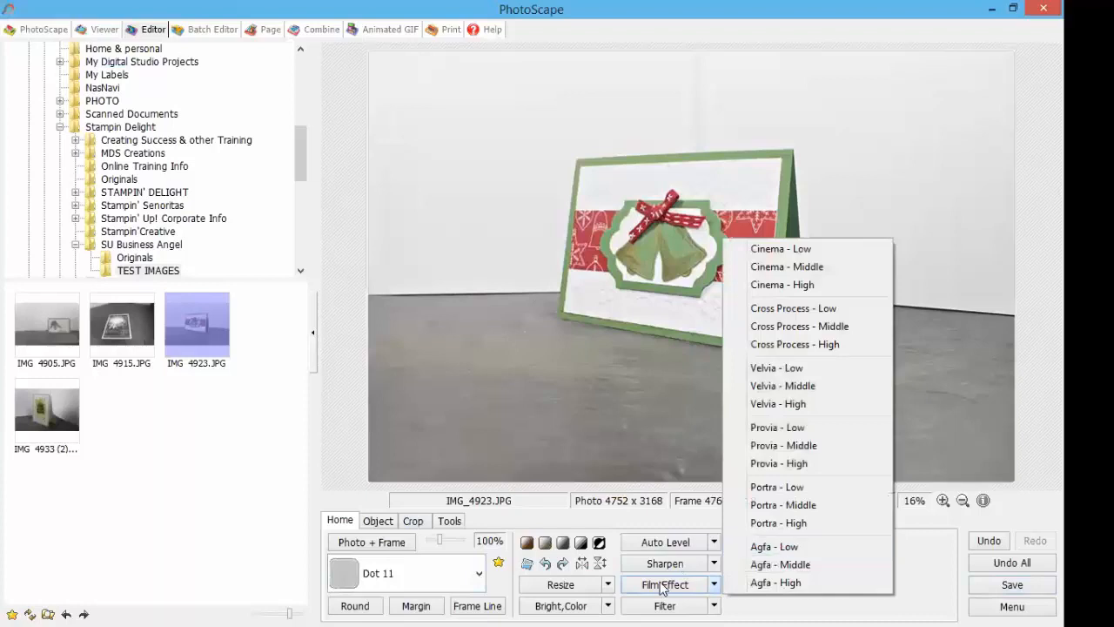
pyautogui.click(532, 523)
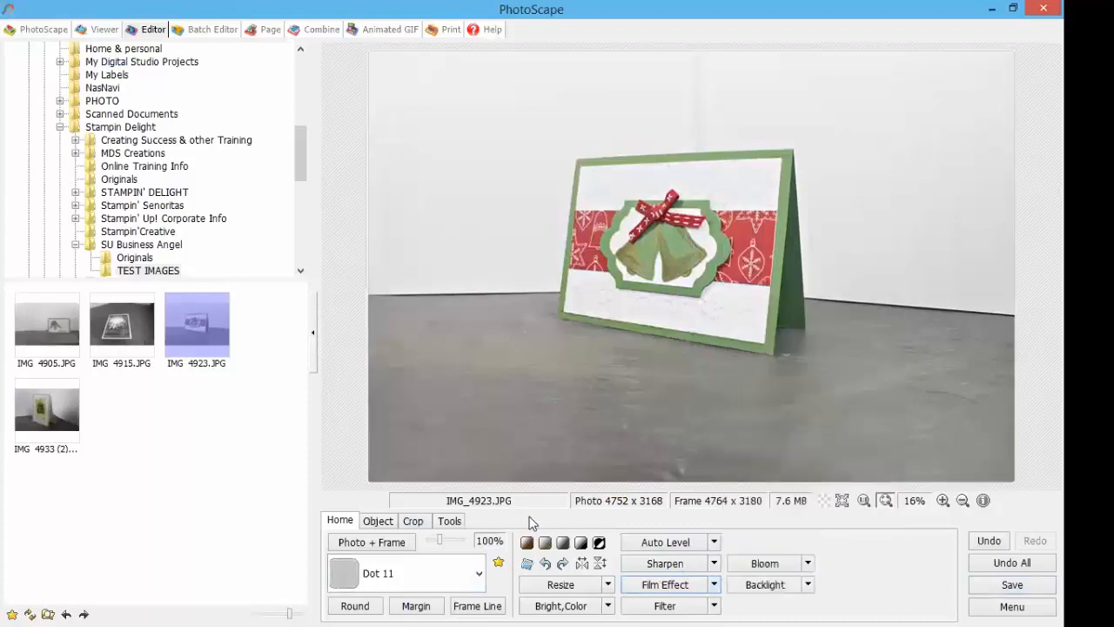